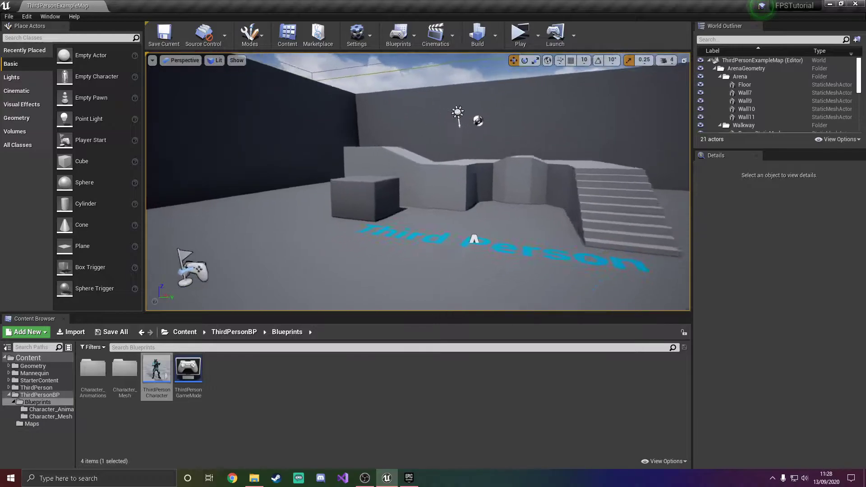
Examine the soldier character in the level from several distances and sides, ending with a close view of its empty hands.
key("a")
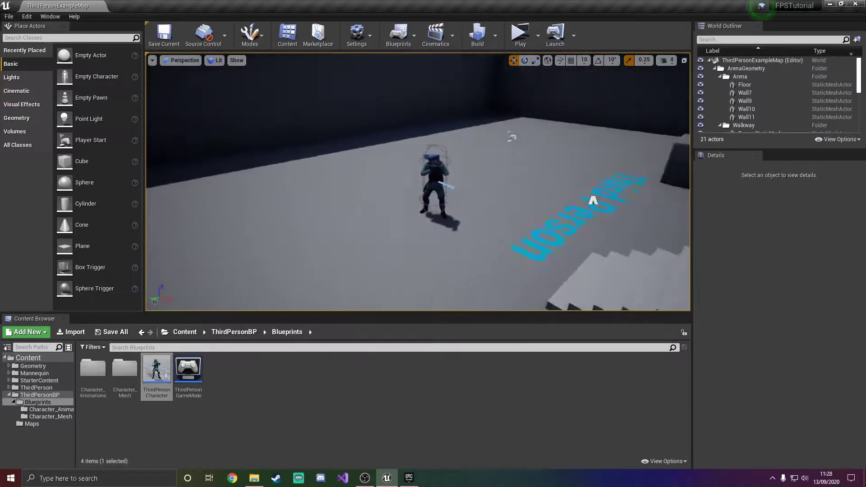
key("w")
key("a")
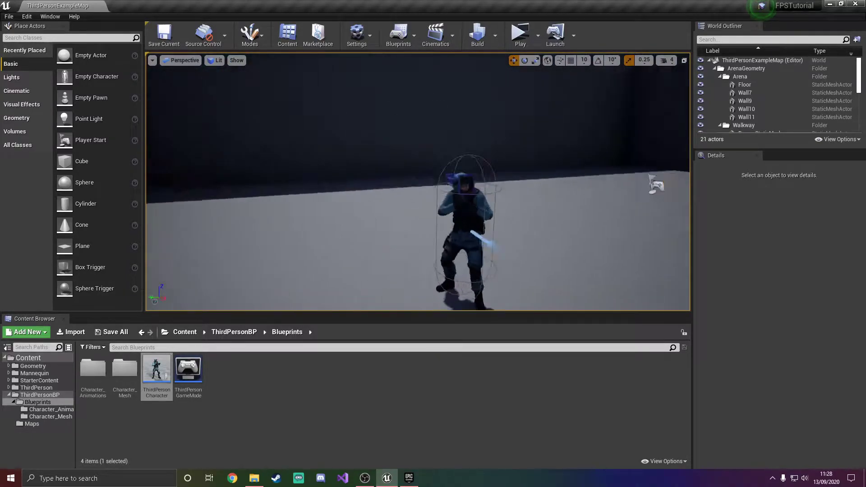
key("w")
key("w")
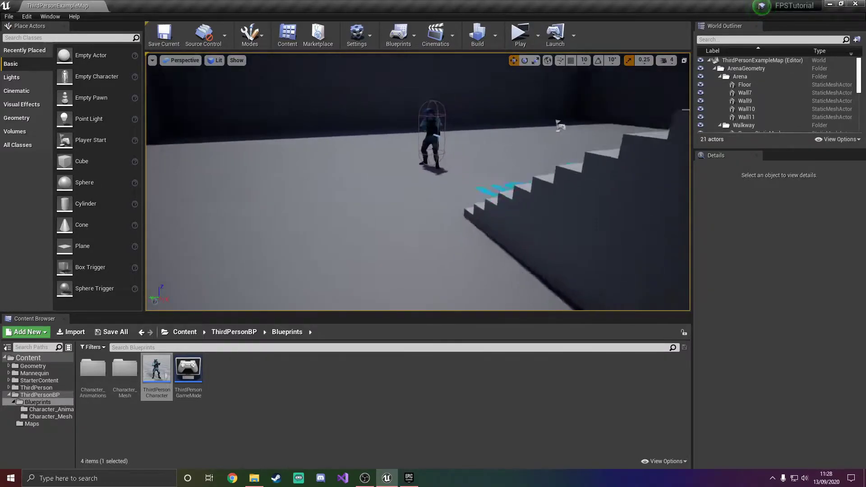
mouse_move(438, 227)
right_mouse_down()
mouse_move(286, 180)
mouse_move(510, 226)
mouse_move(405, 252)
mouse_move(440, 241)
right_mouse_up()
key("s")
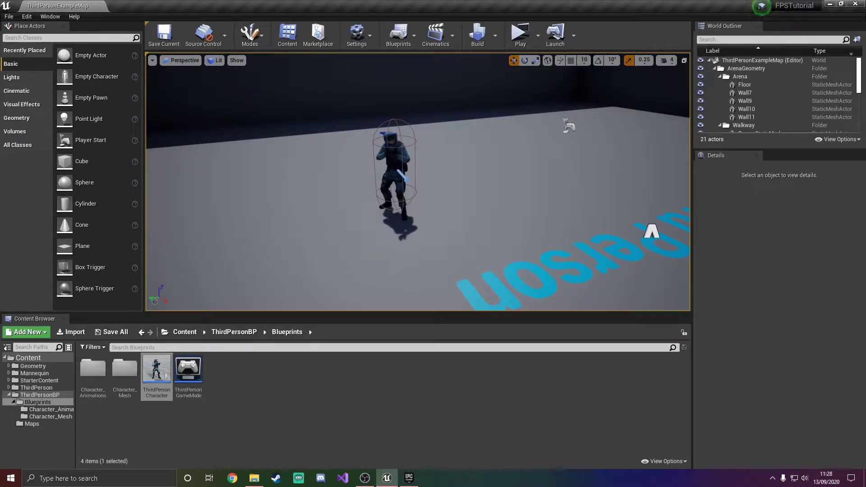
key("w")
right_click_drag(439, 241, 408, 205)
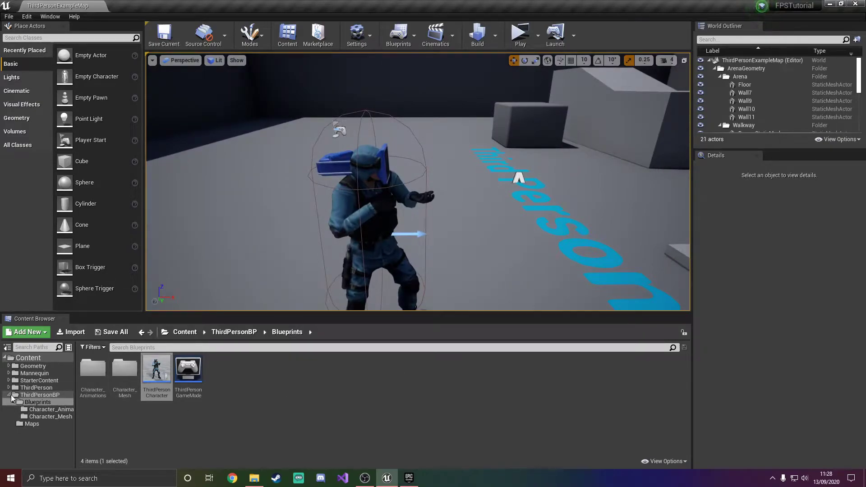
Switch to the Epic Games Launcher and highlight the FPS Weapon Bundle title on its marketplace page.
left_click(412, 483)
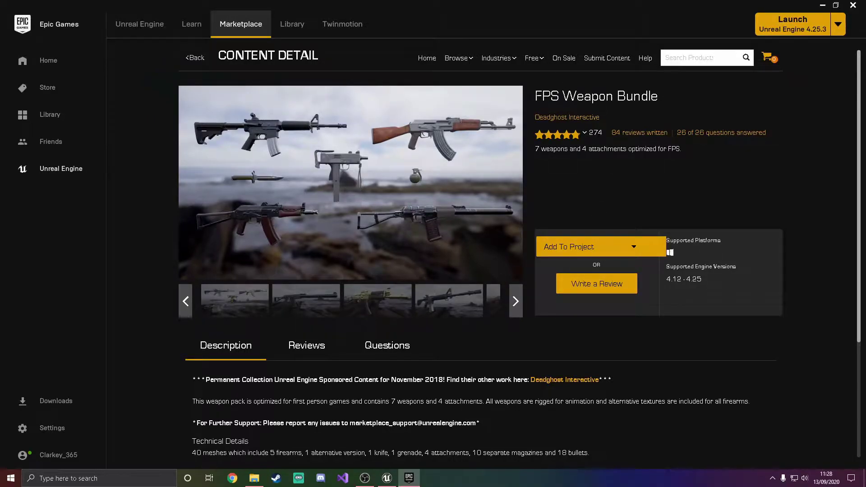
left_click_drag(535, 96, 687, 103)
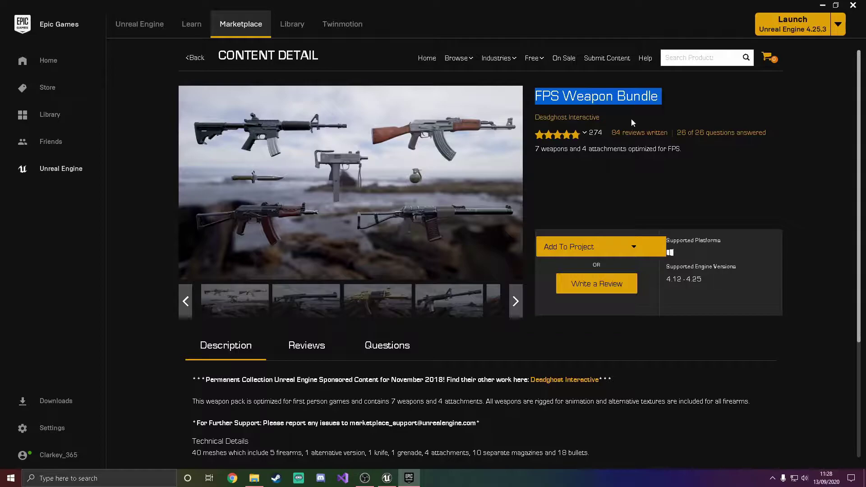
left_click(687, 120)
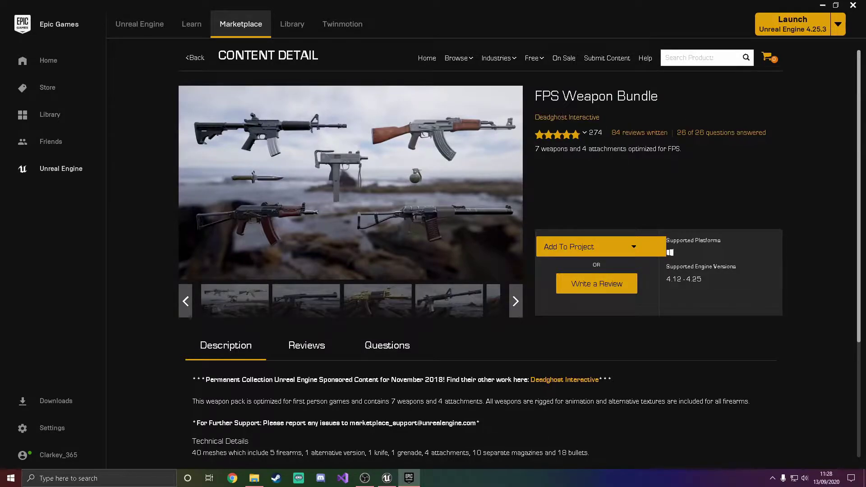
left_click_drag(535, 96, 651, 97)
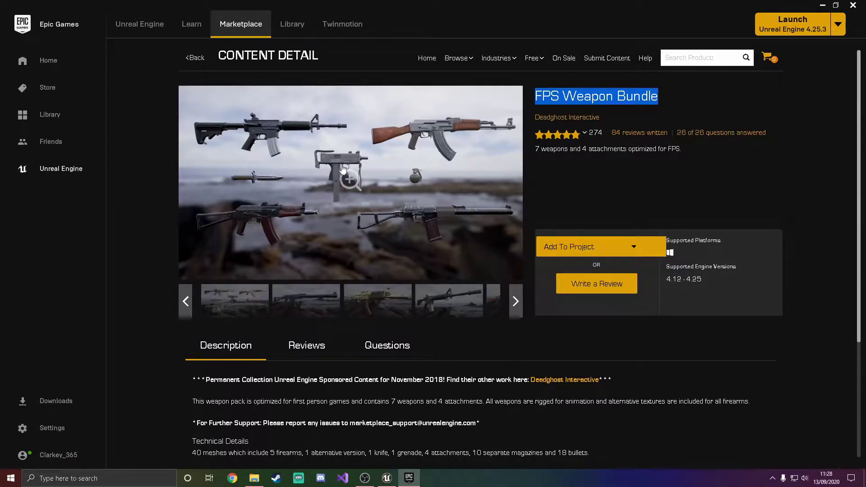
Look through the first FPS Weapon Bundle gallery images to examine the rifles and their alternative skins.
left_click(298, 303)
left_click(242, 303)
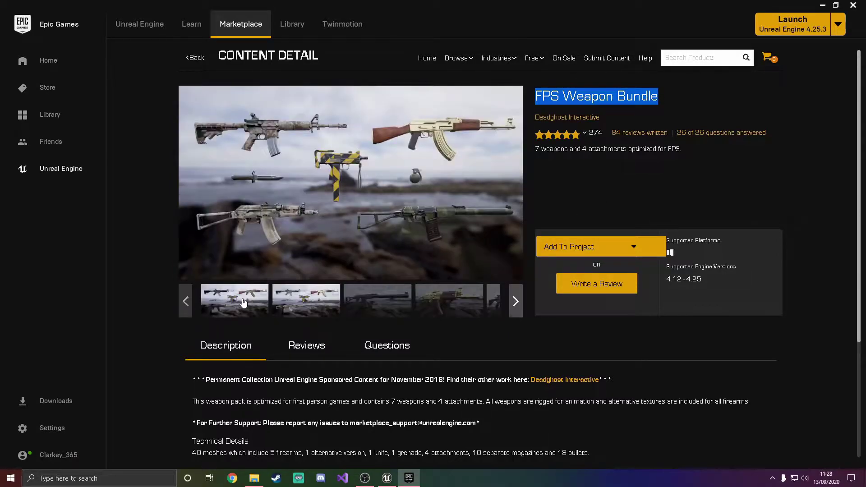
left_click(228, 305)
left_click(229, 301)
left_click(229, 302)
left_click(232, 302)
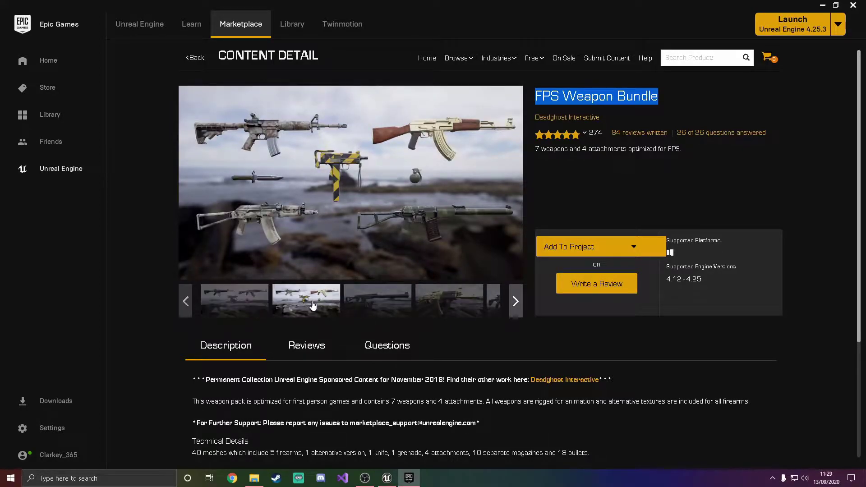
left_click(397, 304)
left_click(414, 304)
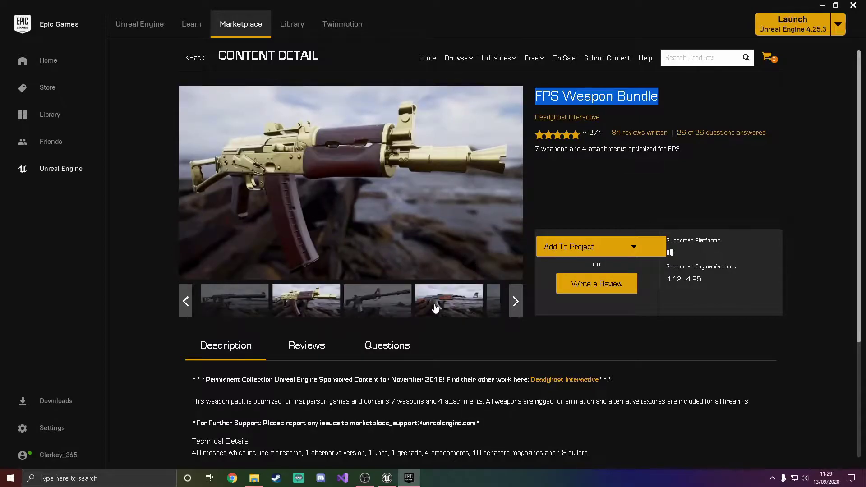
left_click(496, 305)
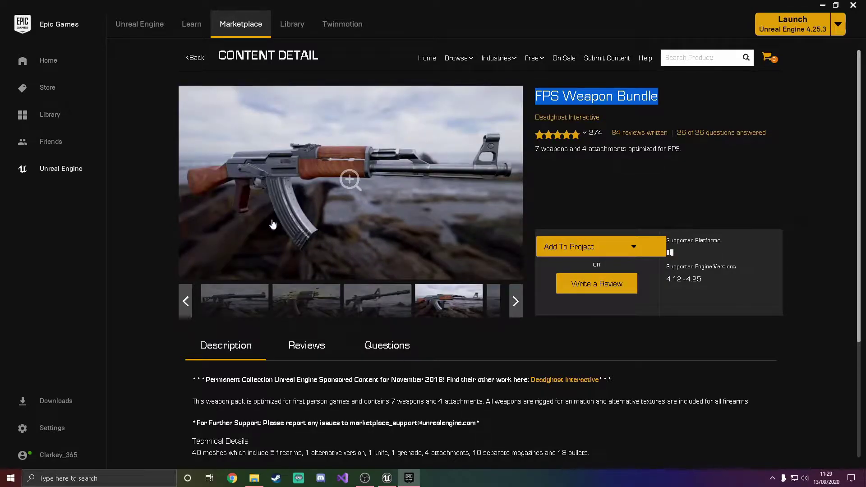
left_click(402, 306)
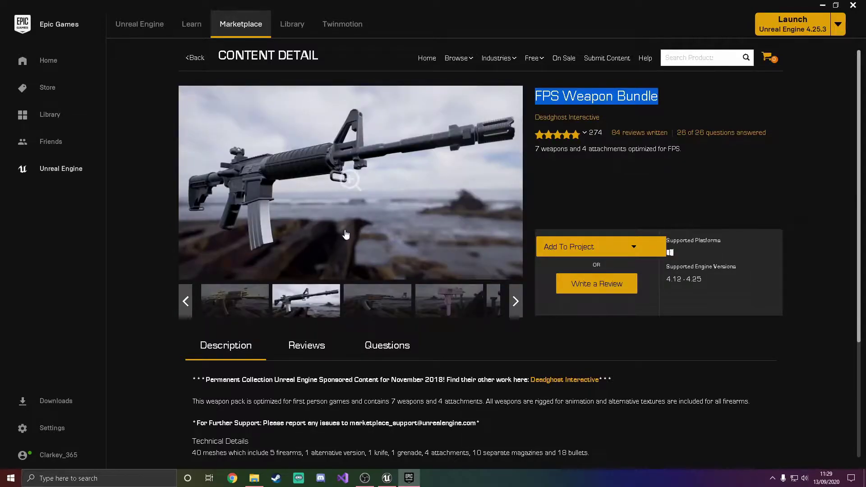
Examine the bundle's remaining gallery images of attachments, skins and the full asset layout, and read its technical details.
left_click(516, 301)
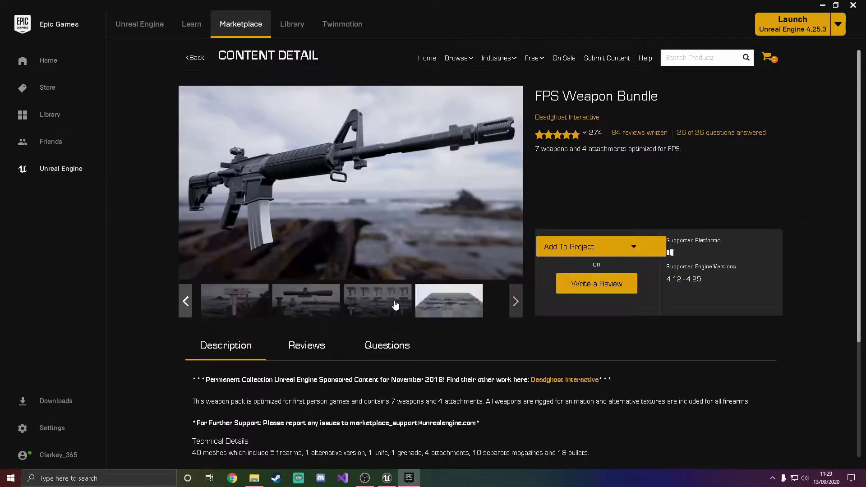
left_click(299, 303)
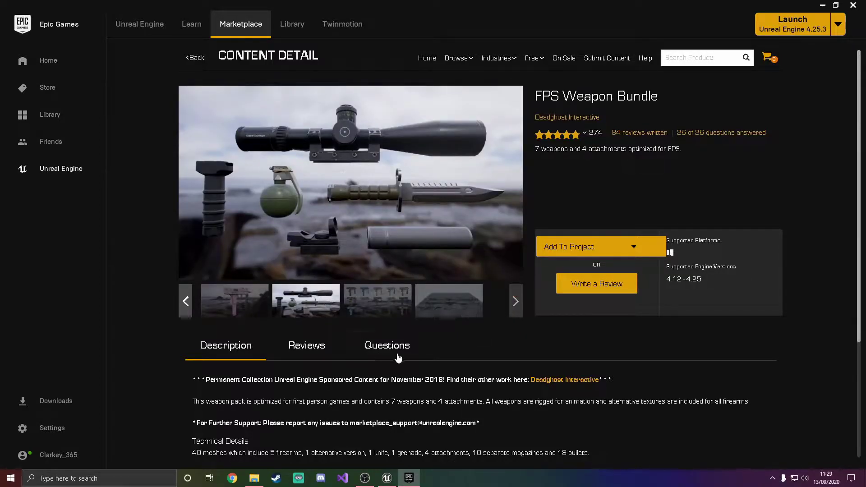
left_click(383, 307)
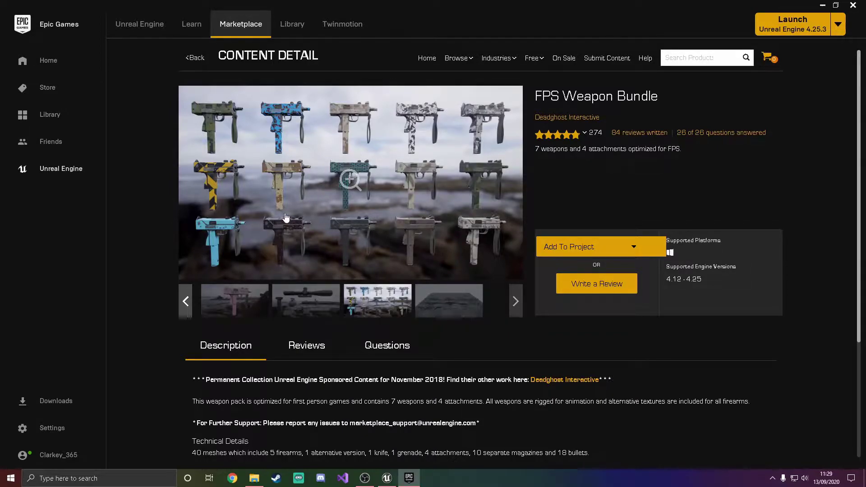
scroll(570, 358, "down", 2)
scroll(436, 333, "down", 2)
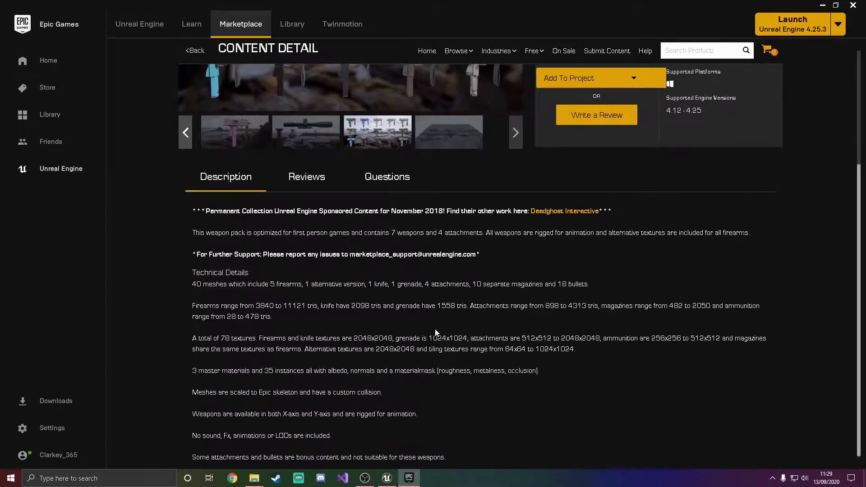
scroll(432, 326, "up", 4)
left_click(448, 312)
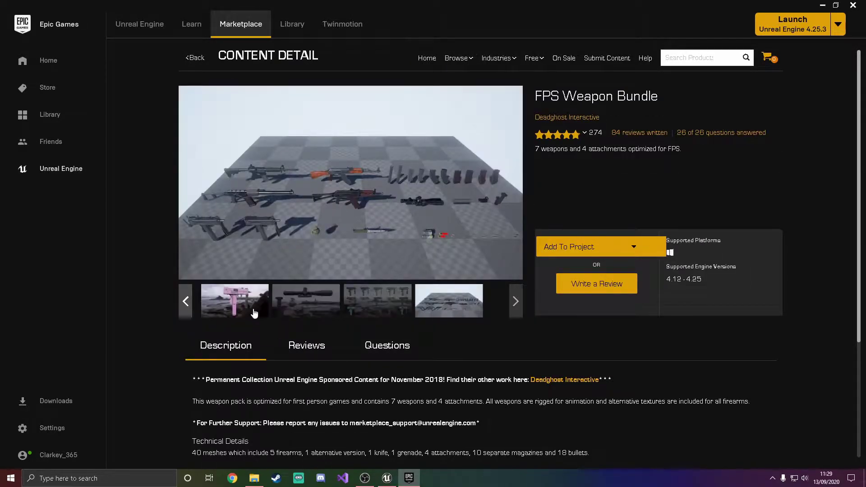
left_click(254, 313)
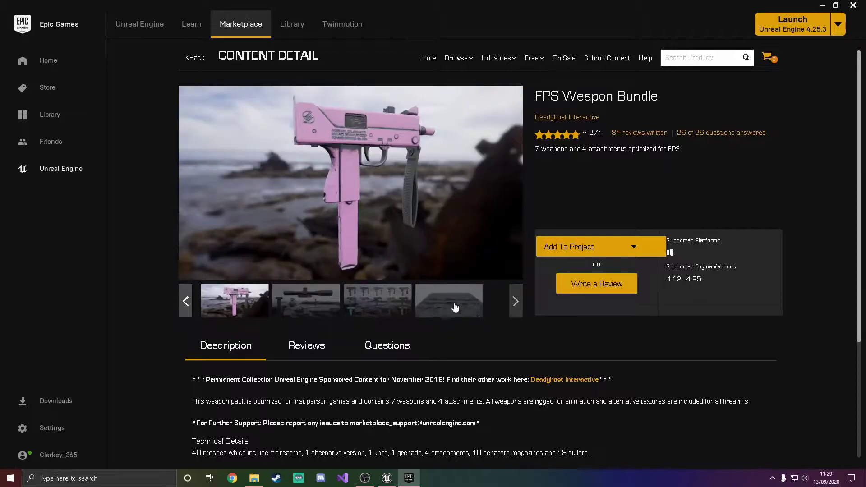
left_click(189, 306)
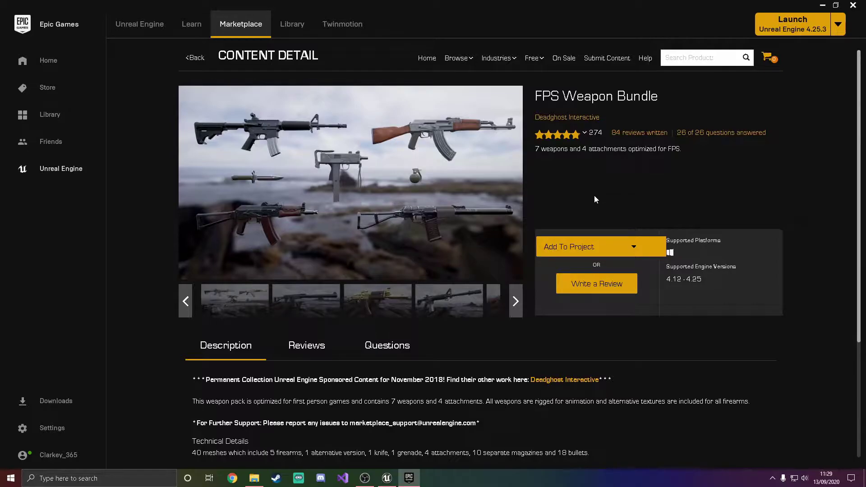
Add the FPS Weapon Bundle to the FPSTutorial project.
left_click(551, 254)
scroll(458, 213, "down", 3)
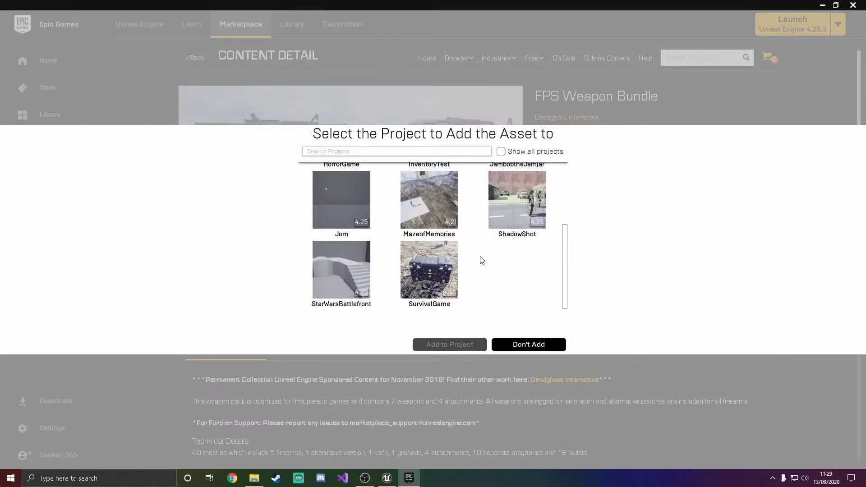
scroll(482, 266, "up", 3)
left_click(522, 210)
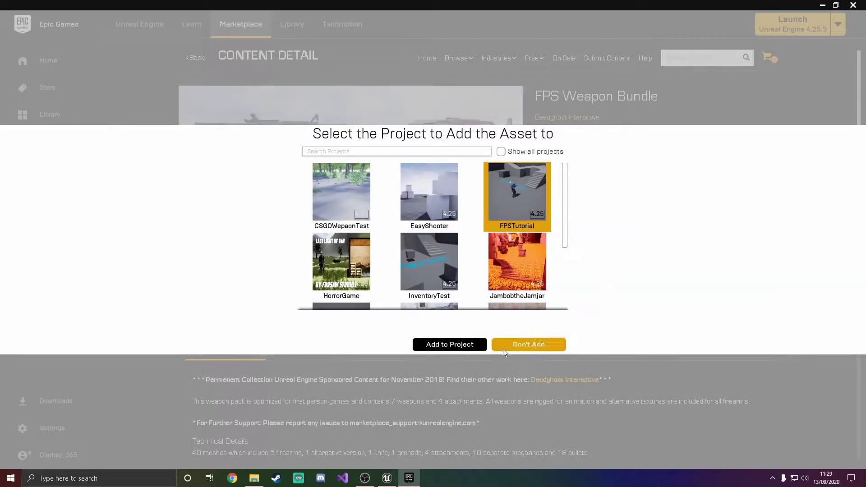
left_click(468, 345)
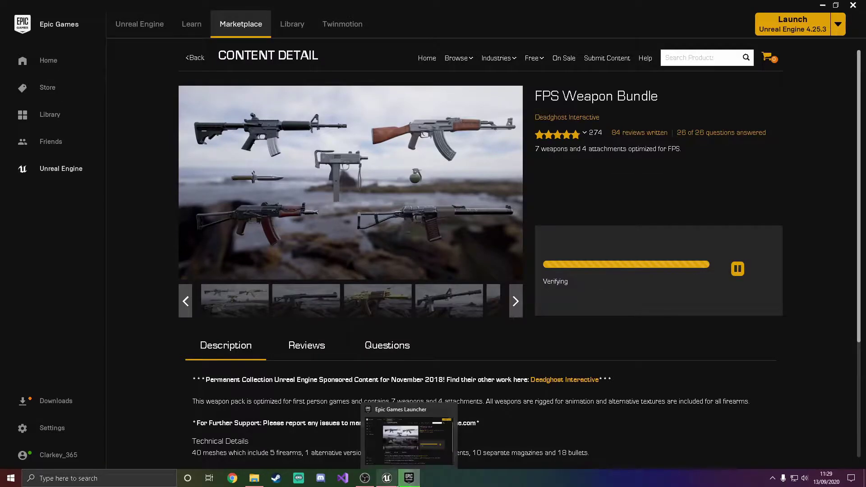
Switch back to the Unreal Editor and open the FPS_Weapon_Bundle/Weapons/Meshes/AR4 folder.
mouse_move(387, 479)
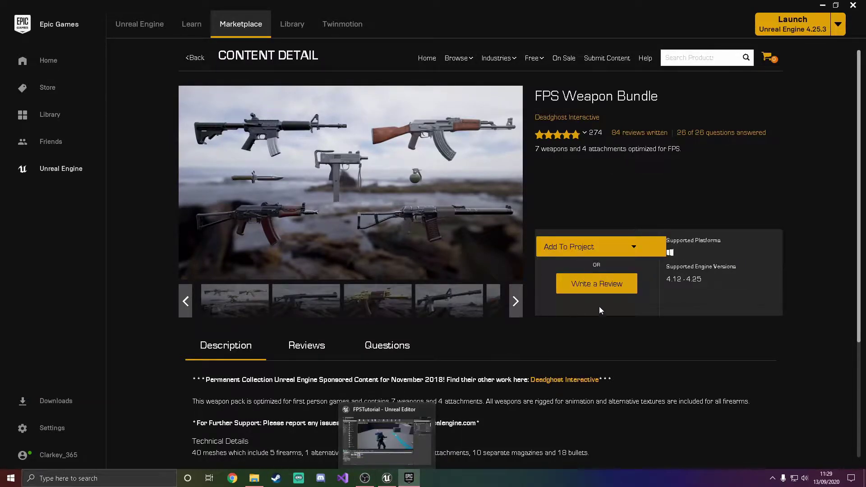
left_click(392, 482)
left_click(45, 366)
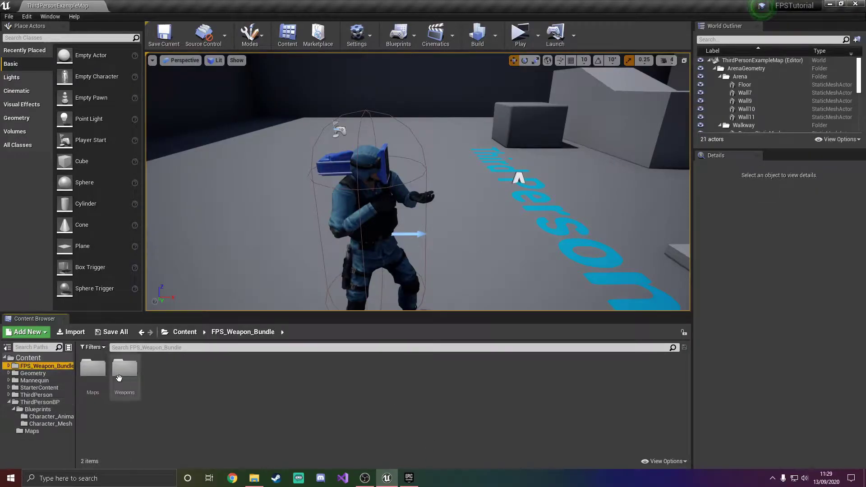
double_click(119, 378)
double_click(123, 380)
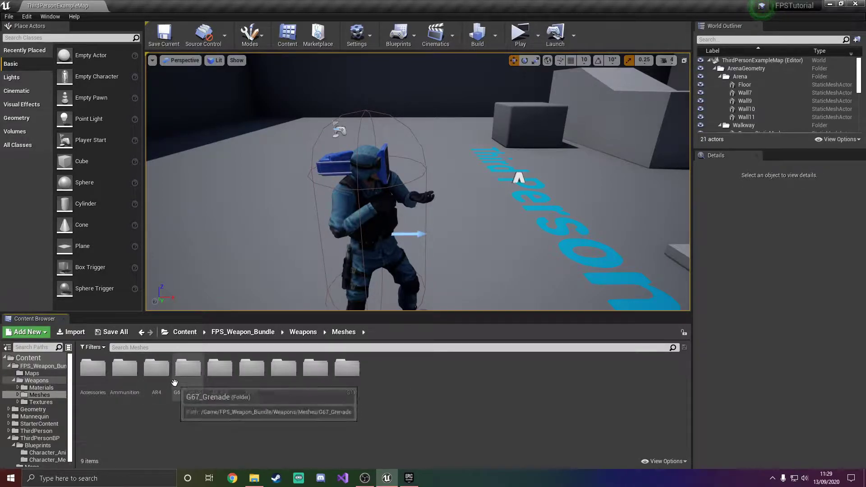
double_click(156, 369)
Open the SK_AR4 skeletal mesh, inspect the rifle from different angles and distances, and close its editor.
double_click(91, 368)
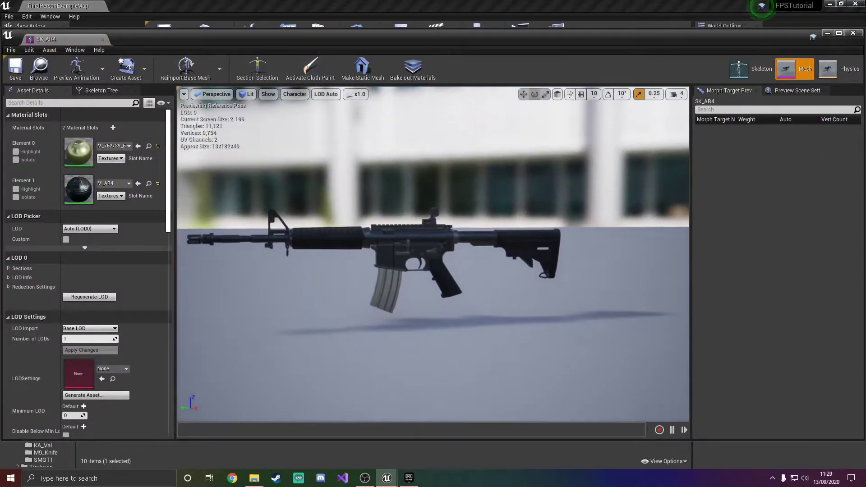
right_click_drag(433, 254, 563, 307)
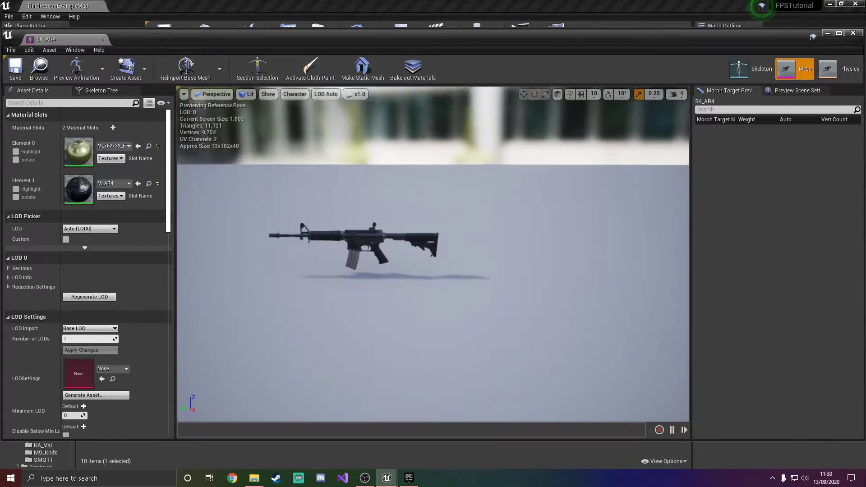
right_click_drag(433, 254, 523, 226)
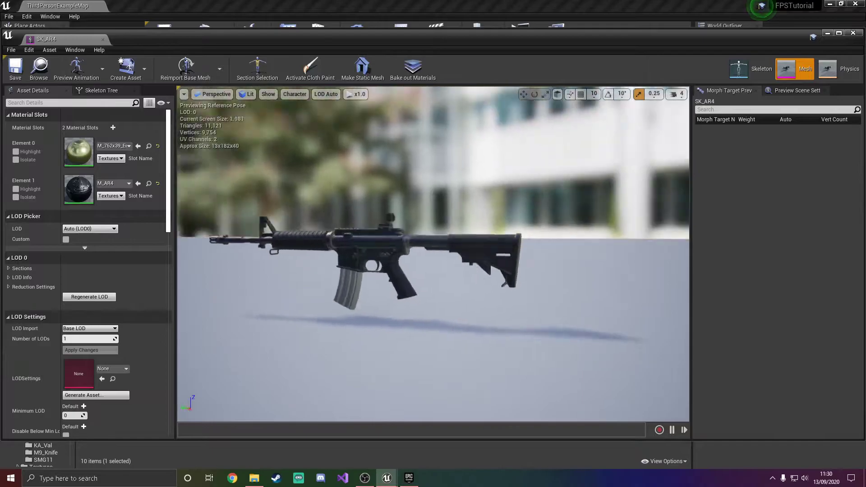
left_click(103, 40)
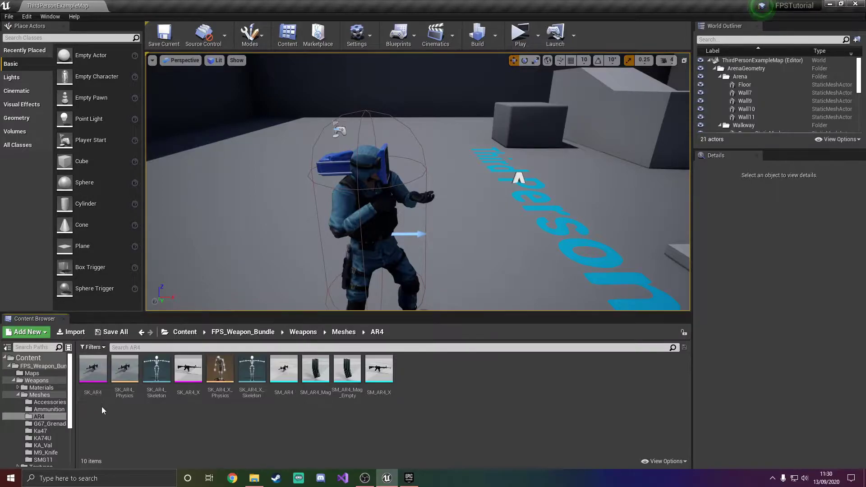
Copy SK_AR4, SK_AR4_Physics and SK_AR4_Skeleton into the ThirdPersonBP folder and open that folder.
left_click(93, 372)
left_click(154, 388, "shift")
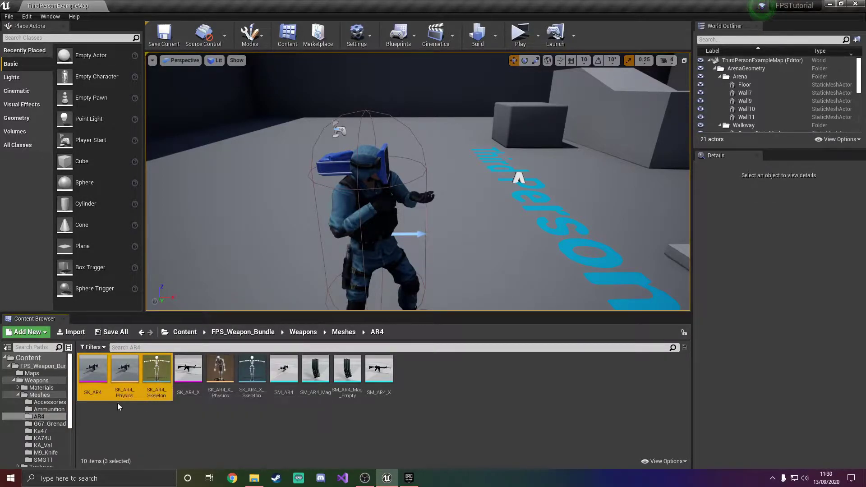
scroll(27, 419, "down", 5)
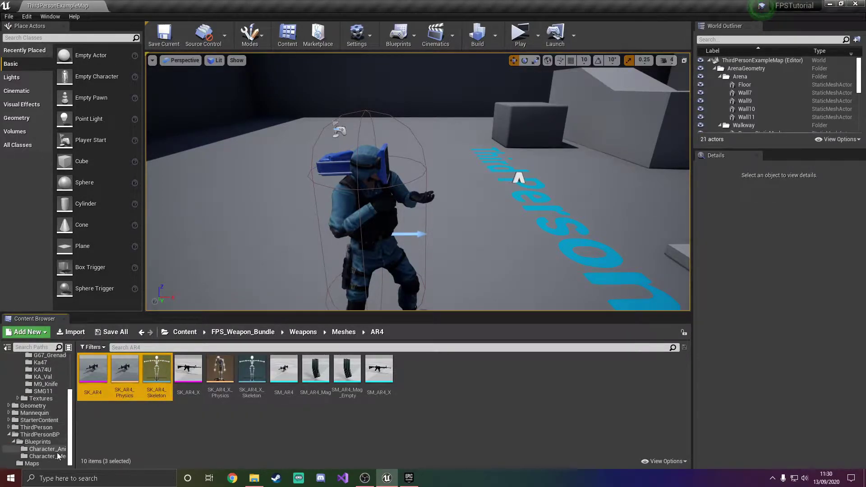
left_click_drag(94, 383, 59, 434)
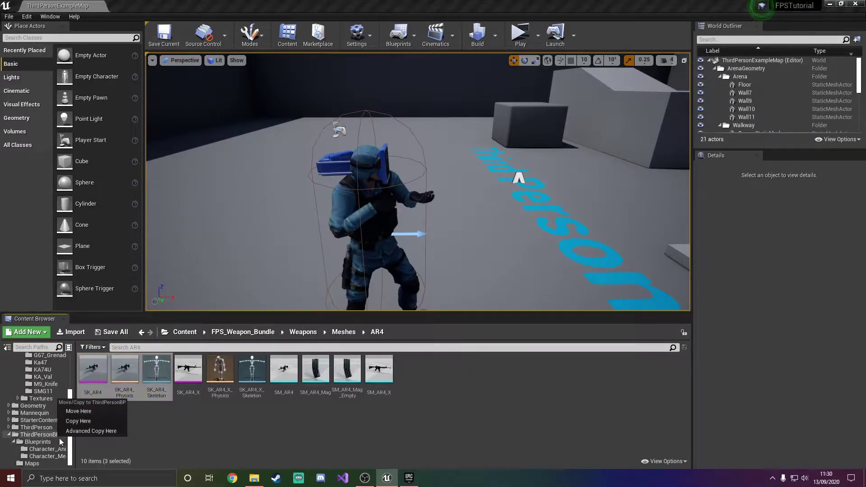
left_click(115, 427)
left_click(41, 434)
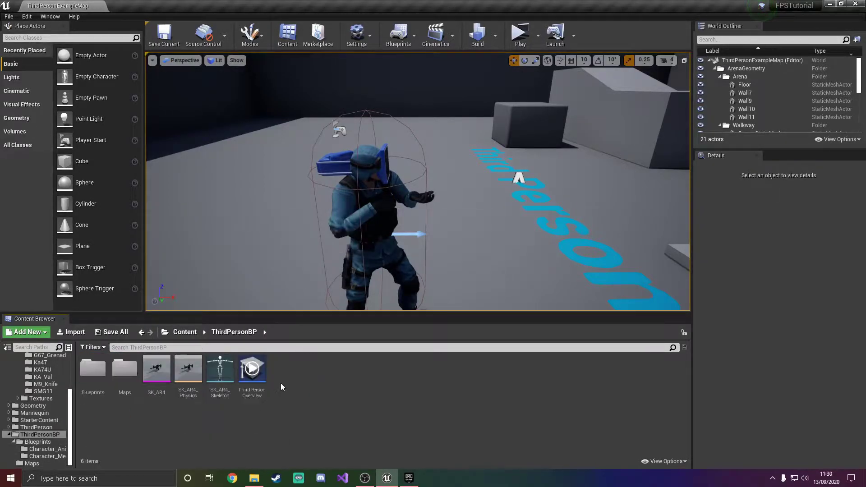
Create a folder named Weapons in ThirdPersonBP and open it.
right_click(280, 383)
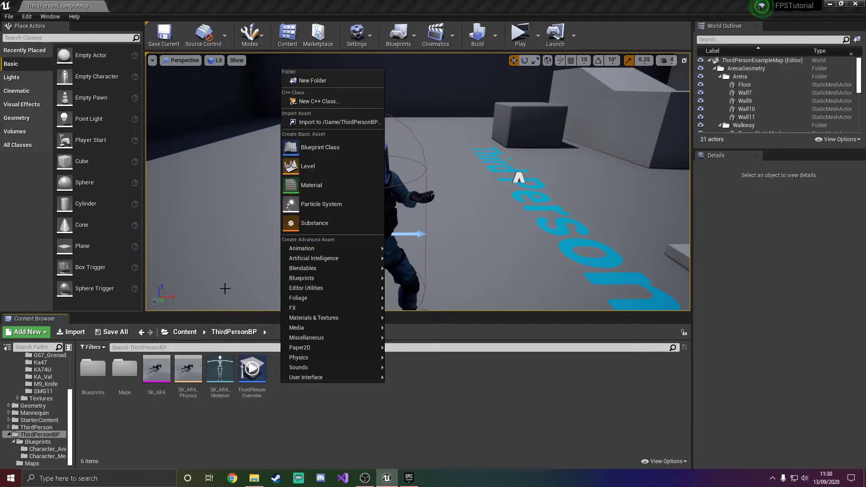
left_click(312, 80)
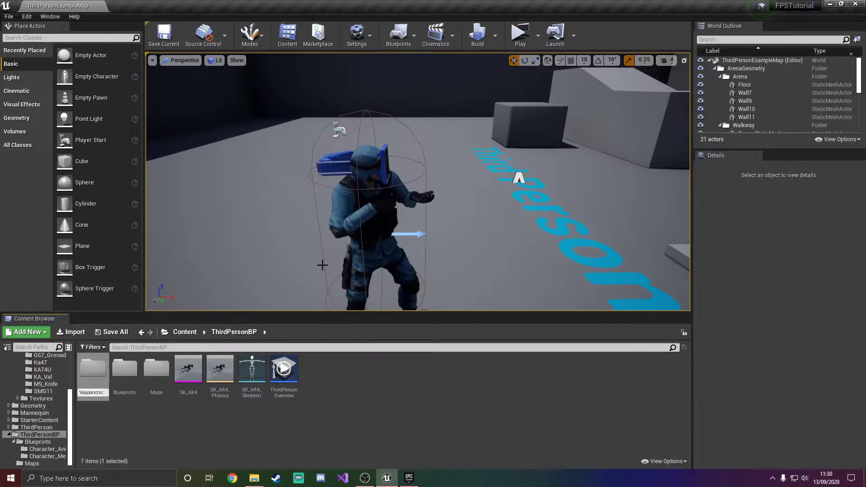
type("Weapons")
key("Return")
double_click(157, 374)
Create a subfolder named AR4 inside the Weapons folder and open it.
right_click(102, 374)
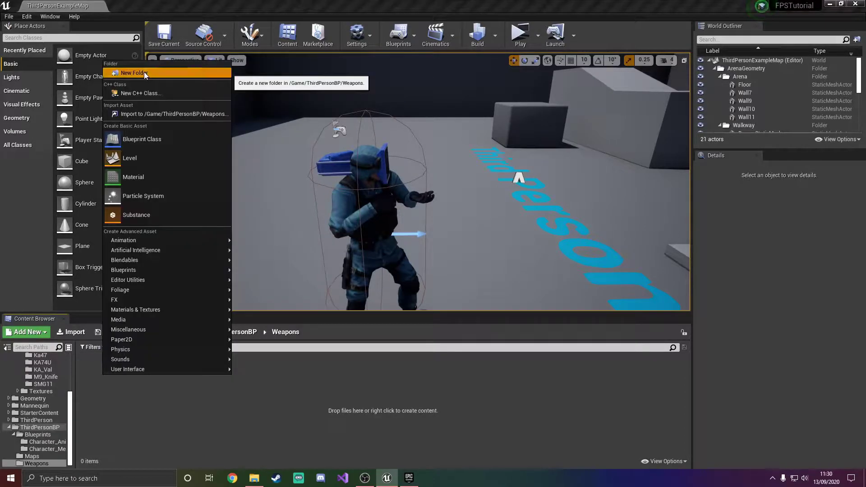
left_click(144, 72)
type("ARS")
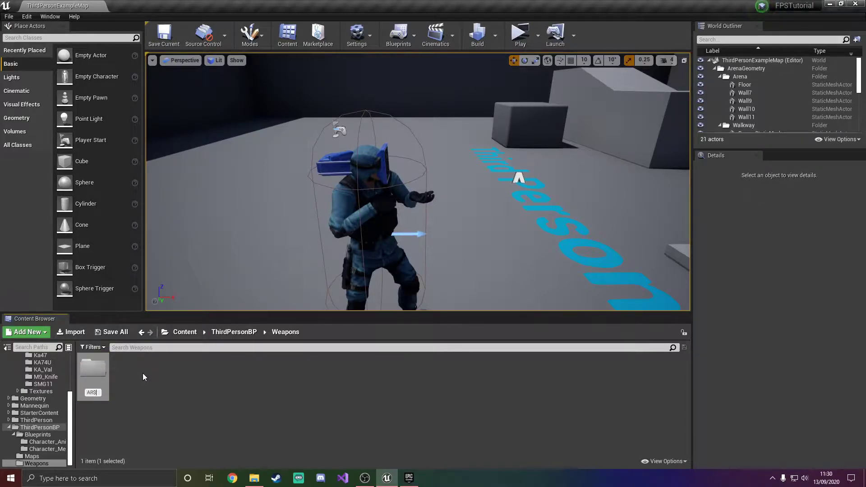
key("Return")
key("Return")
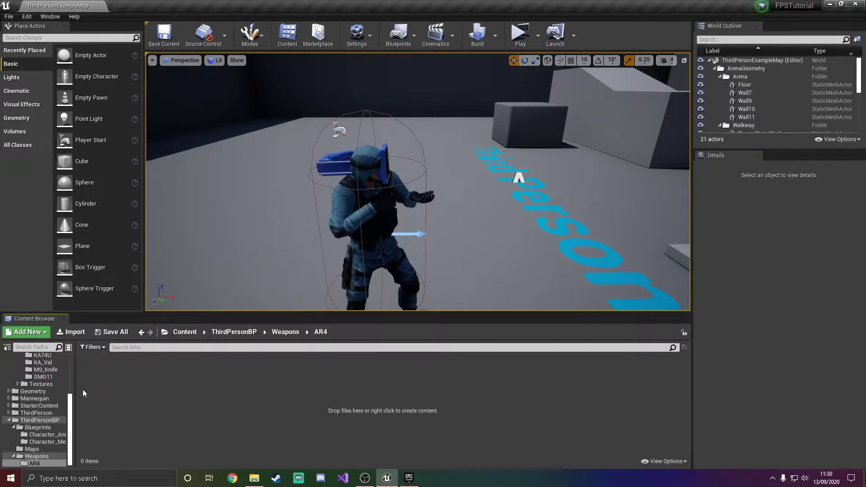
Move SK_AR4, SK_AR4_Physics and SK_AR4_Skeleton from ThirdPersonBP into the Weapons/AR4 folder and open that folder.
left_click(47, 420)
left_click(188, 374)
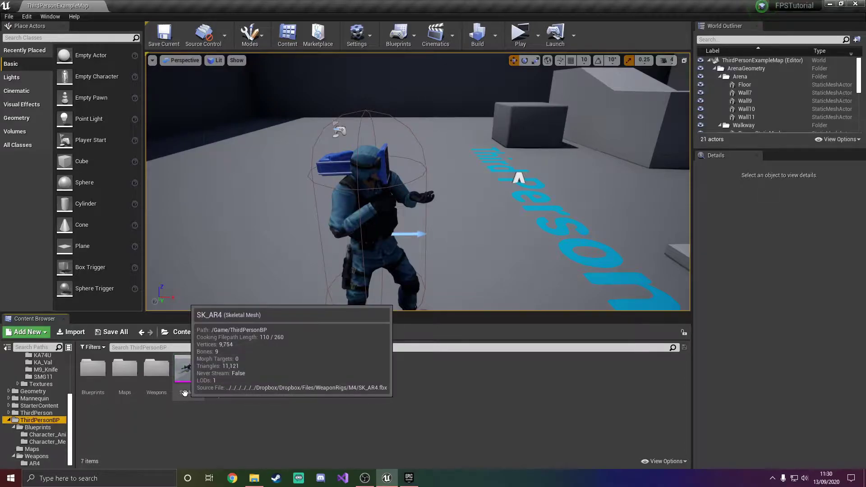
left_click(241, 389, "shift")
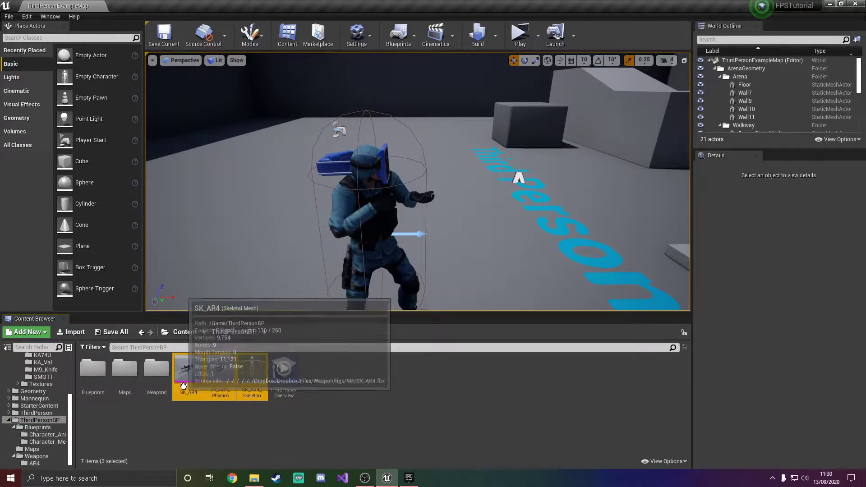
left_click_drag(184, 385, 36, 464)
left_click(75, 437)
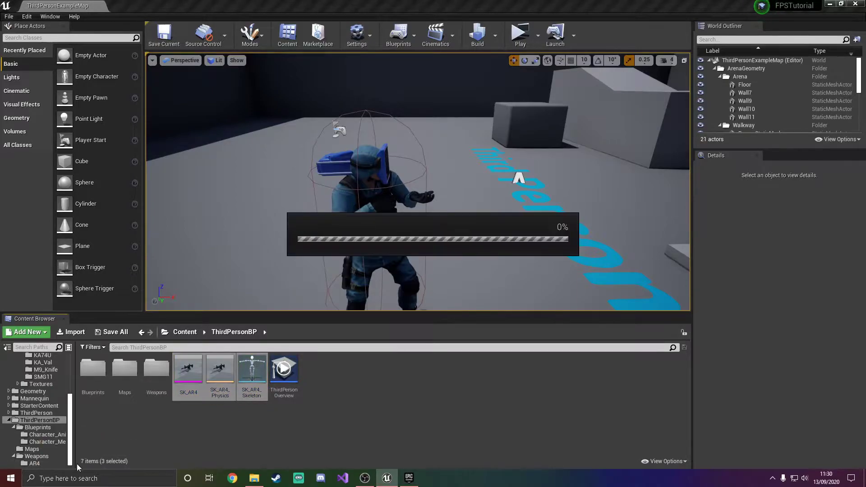
left_click(35, 463)
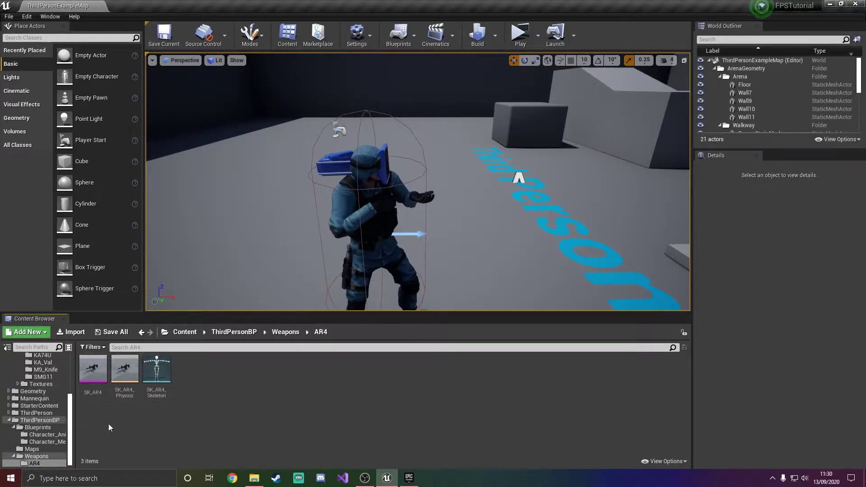
Create a Blueprint Class with Actor as parent in the AR4 folder and name it AR4_Base.
right_click(212, 377)
left_click(277, 139)
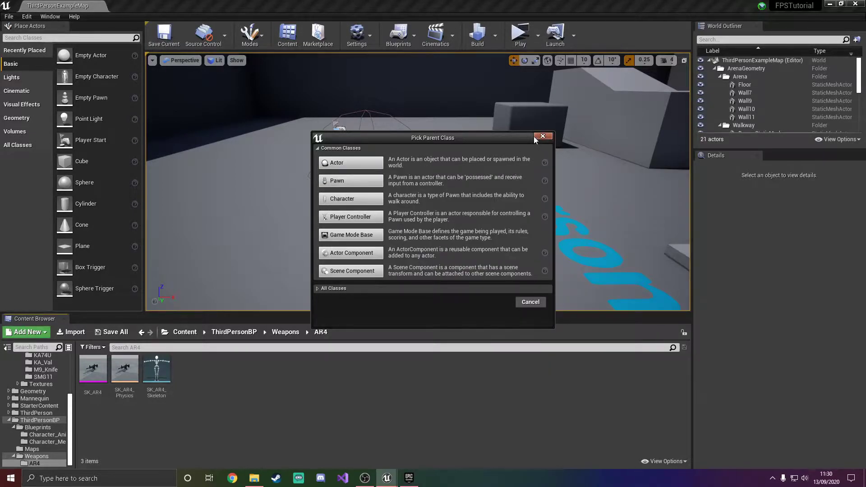
left_click(347, 164)
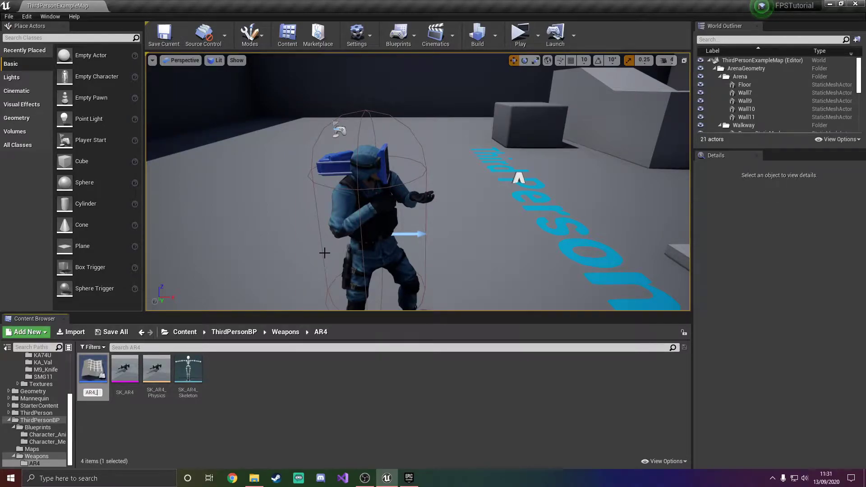
type("AR4_Base")
key("Return")
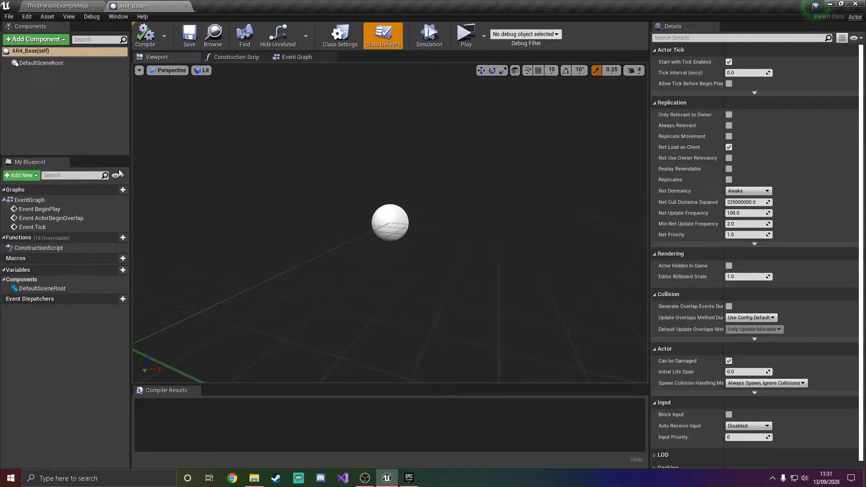
Add a Skeletal Mesh component using SK_AR4 to the AR4_Base blueprint, compile it and close its editor.
left_click(54, 5)
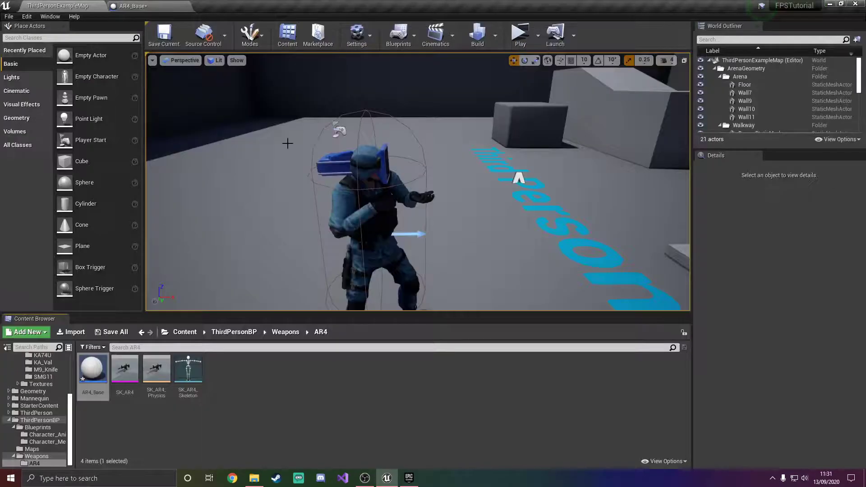
double_click(85, 376)
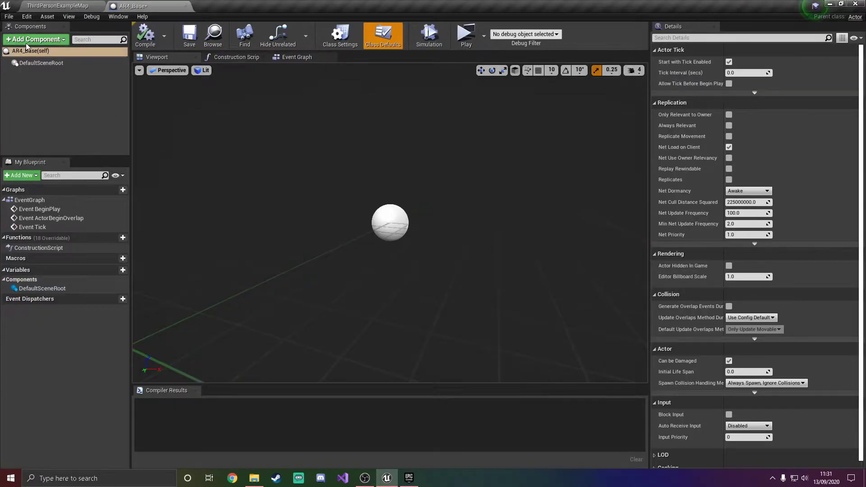
left_click(26, 42)
type("skel")
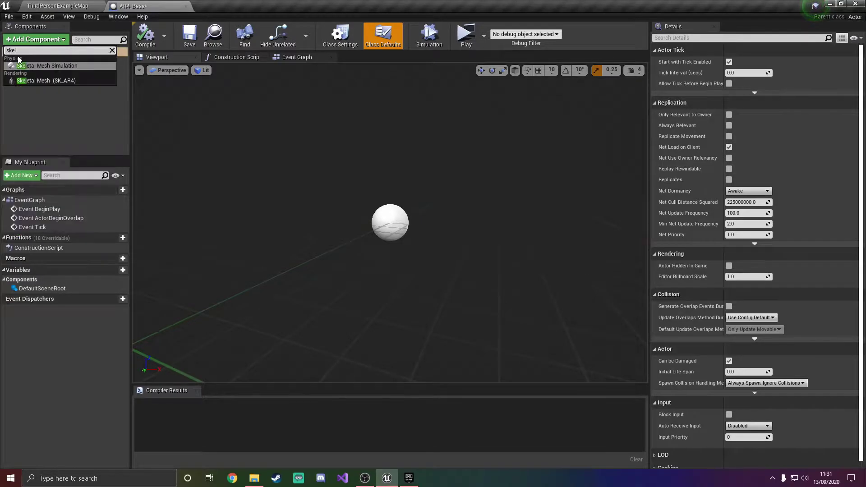
left_click(46, 81)
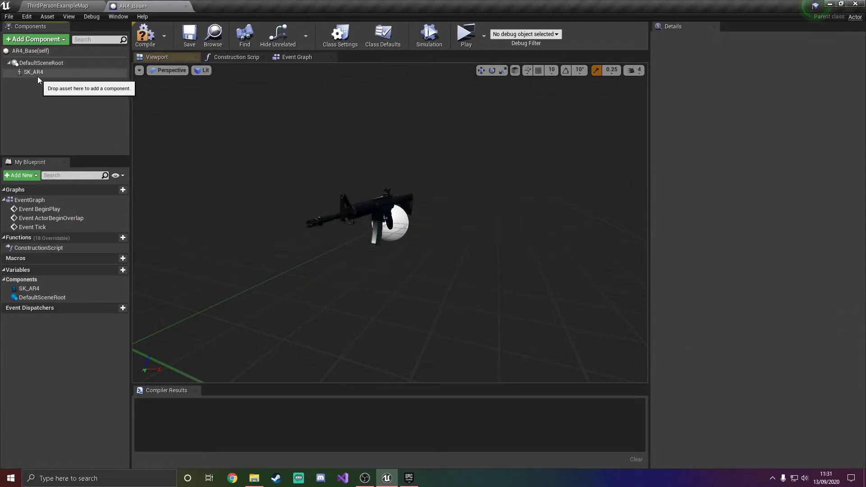
left_click(146, 37)
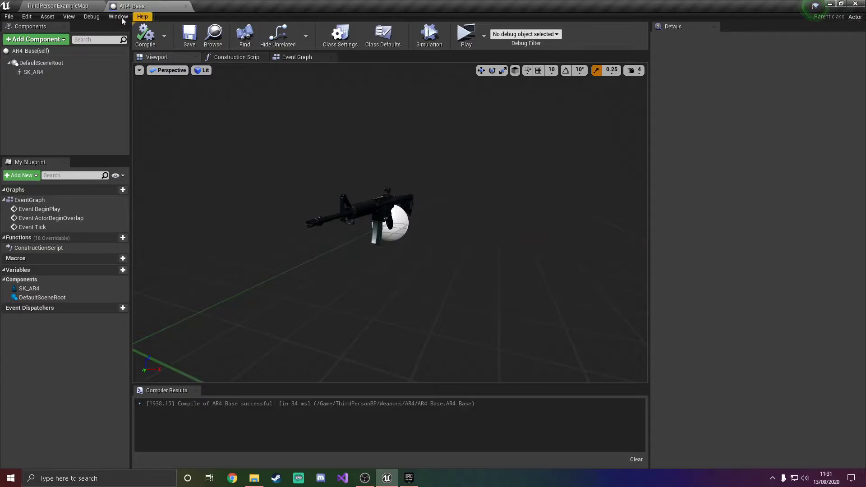
left_click(185, 6)
left_click(308, 358)
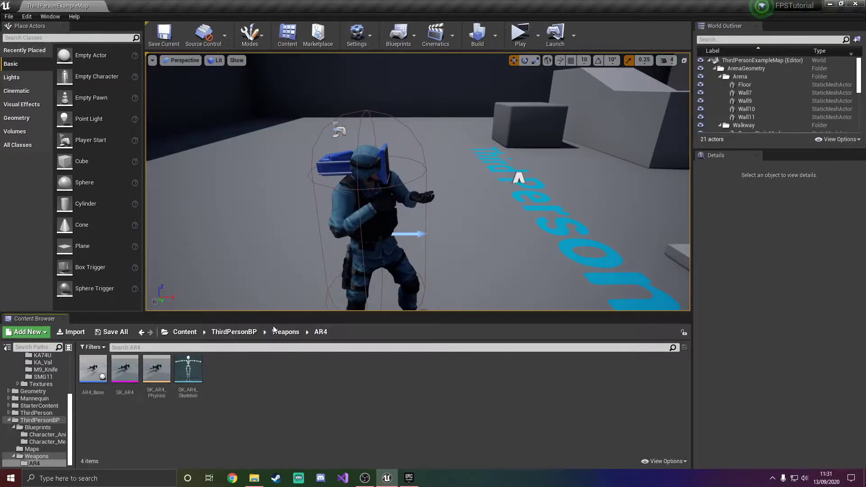
Open Swat_Skeleton from ThirdPersonBP/Blueprints/Character_Mesh and dock its editor beside the level tab.
left_click(294, 334)
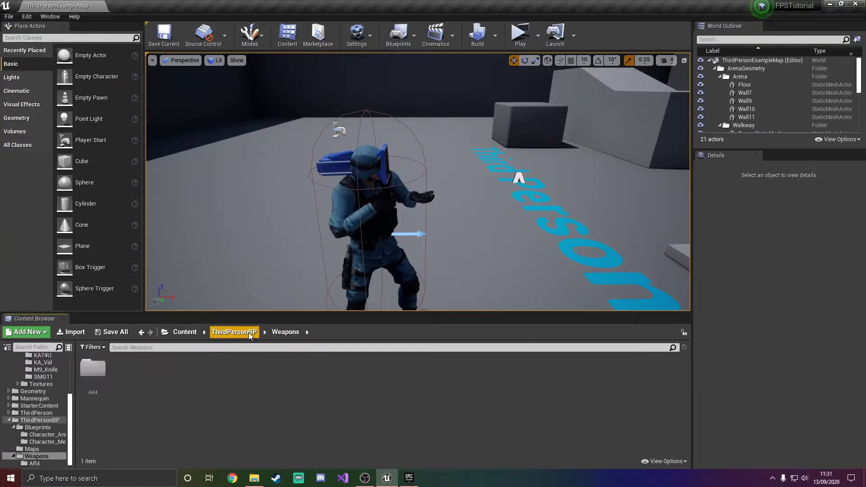
left_click(251, 334)
double_click(94, 374)
double_click(124, 379)
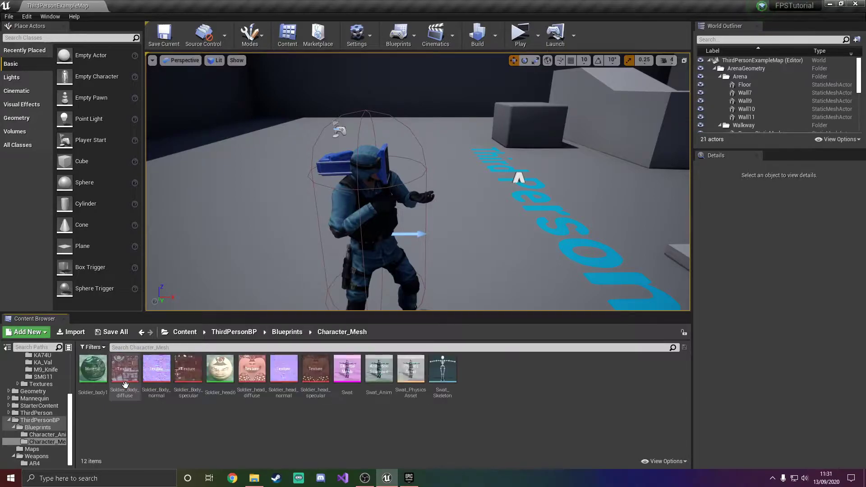
double_click(443, 387)
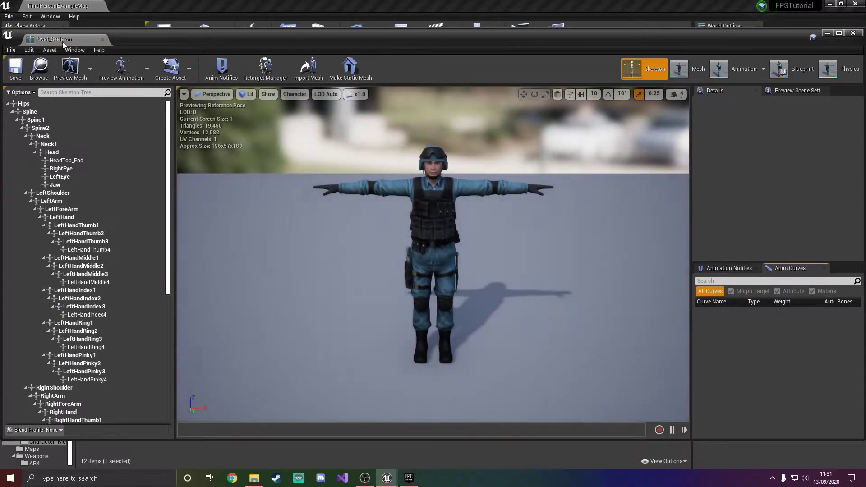
left_click_drag(62, 41, 140, 6)
Set the skeleton's preview controller to Use Specific Animation with idle_aiming and view the character's hands up close.
right_click_drag(433, 253, 496, 289)
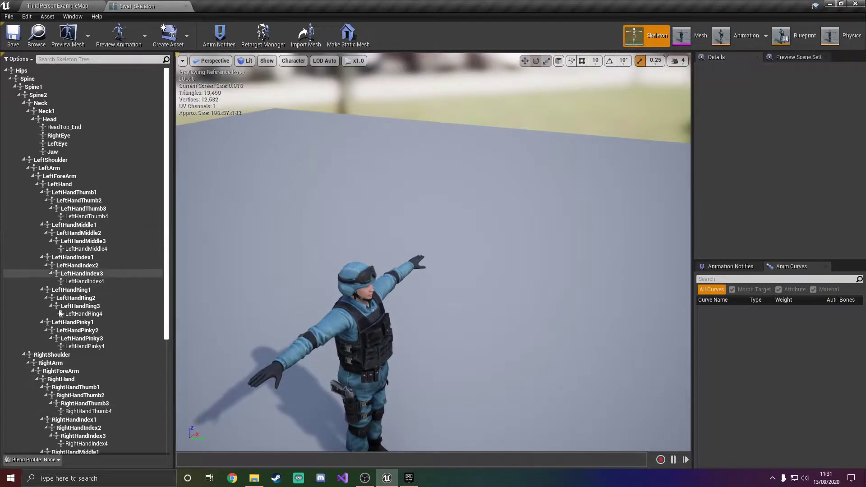
right_click_drag(315, 270, 406, 352)
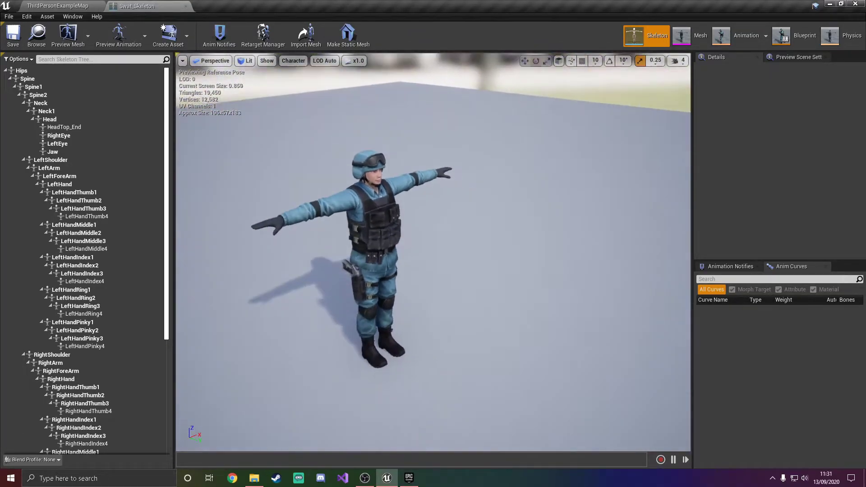
left_click(777, 58)
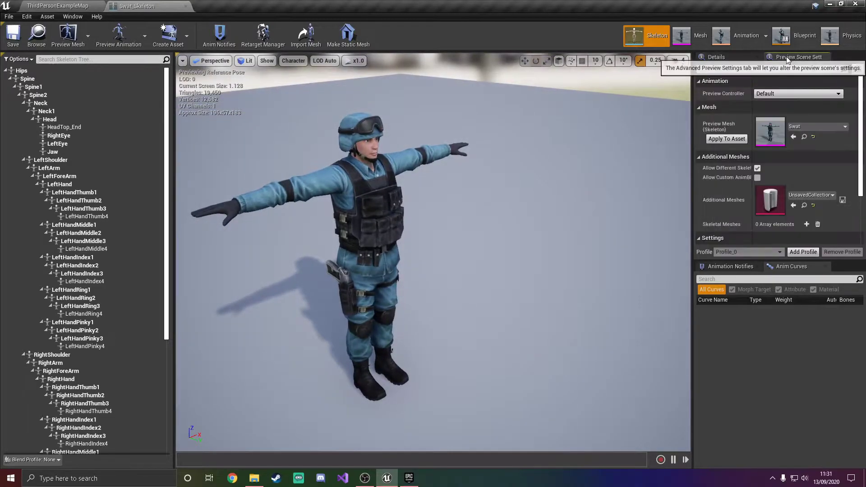
left_click(778, 94)
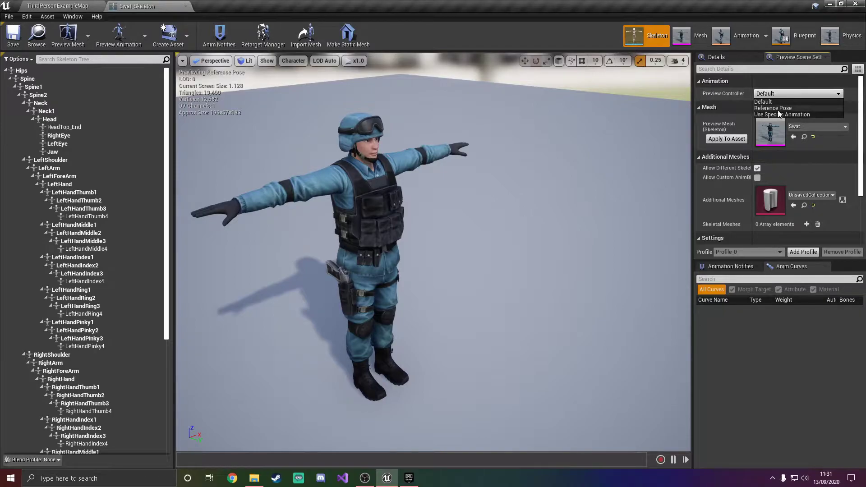
left_click(776, 114)
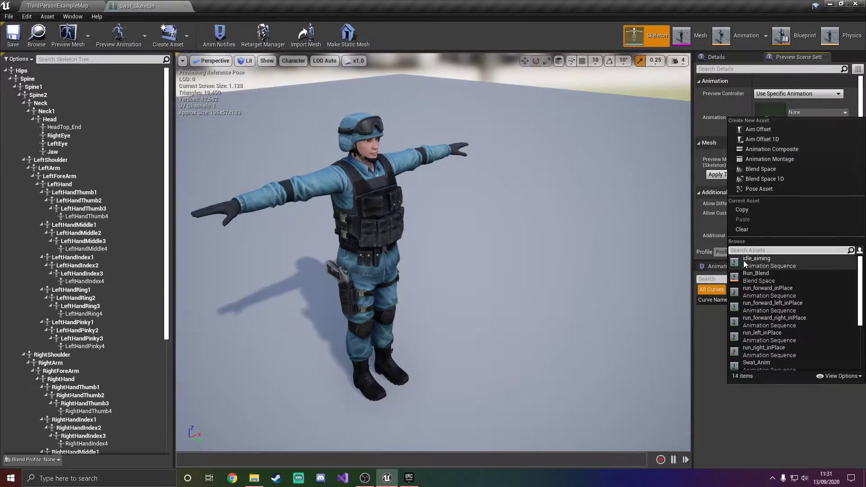
left_click(758, 261)
right_click_drag(433, 253, 322, 309)
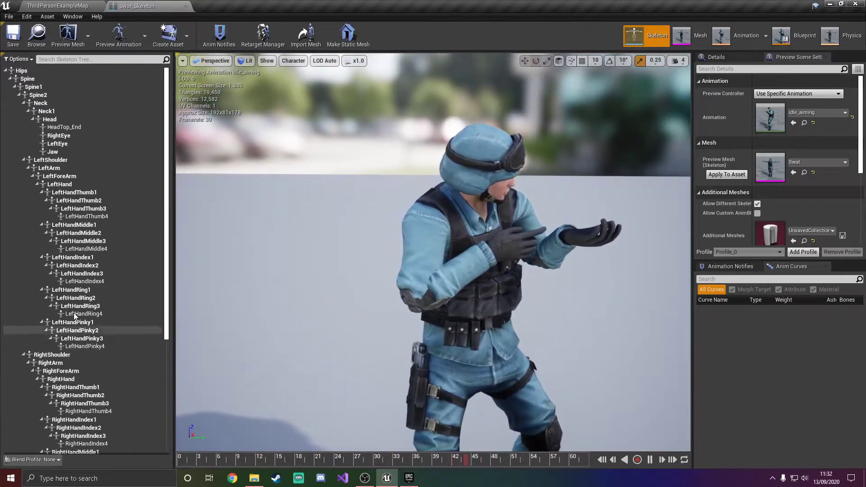
Add a socket to the RightHand bone and name it AR4 Socket.
scroll(68, 228, "down", 6)
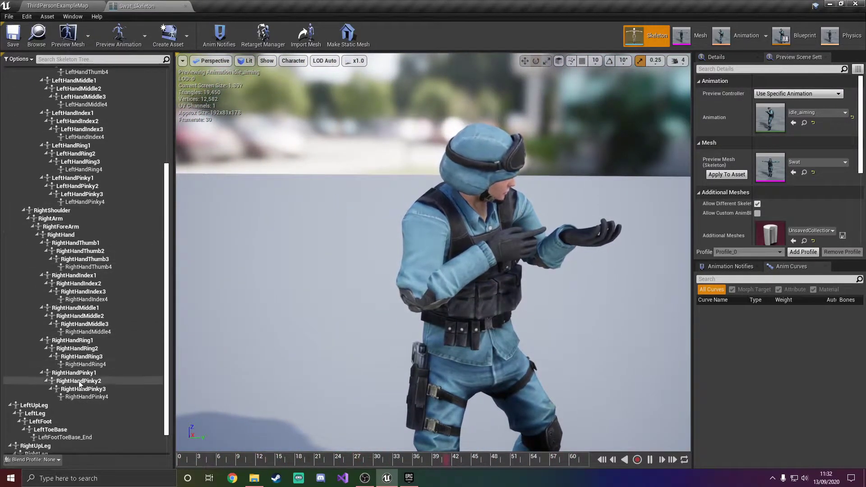
left_click(73, 235)
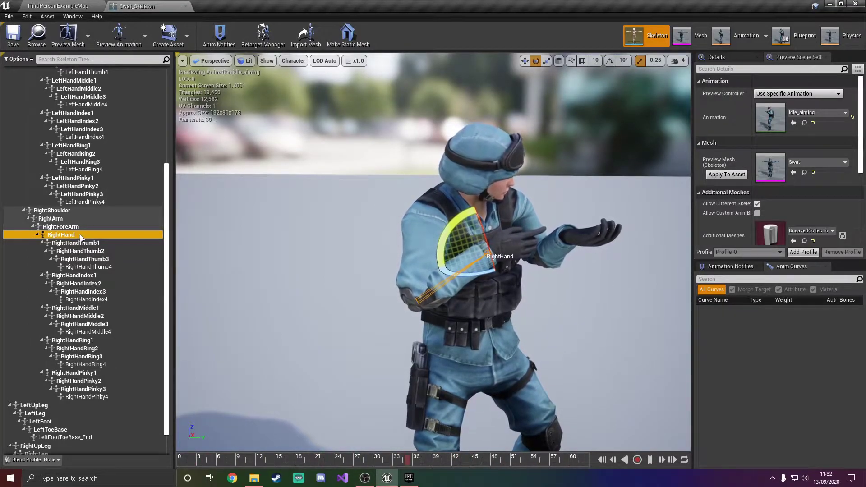
right_click(79, 235)
left_click(105, 266)
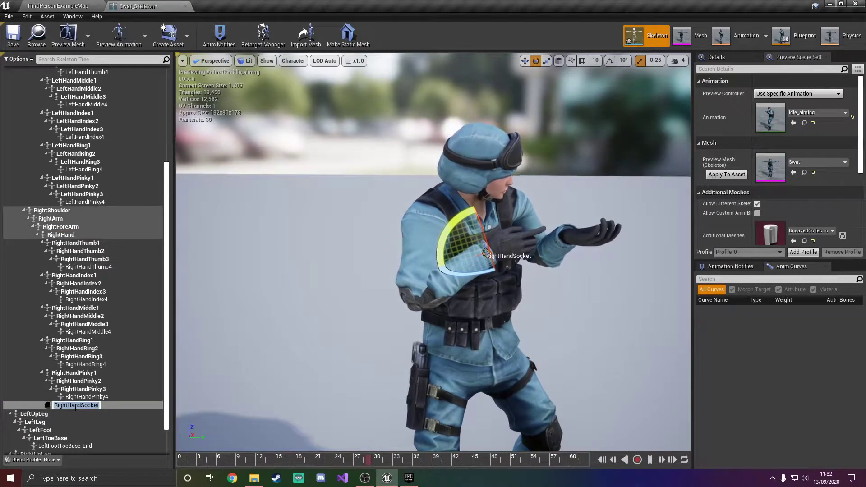
type("A")
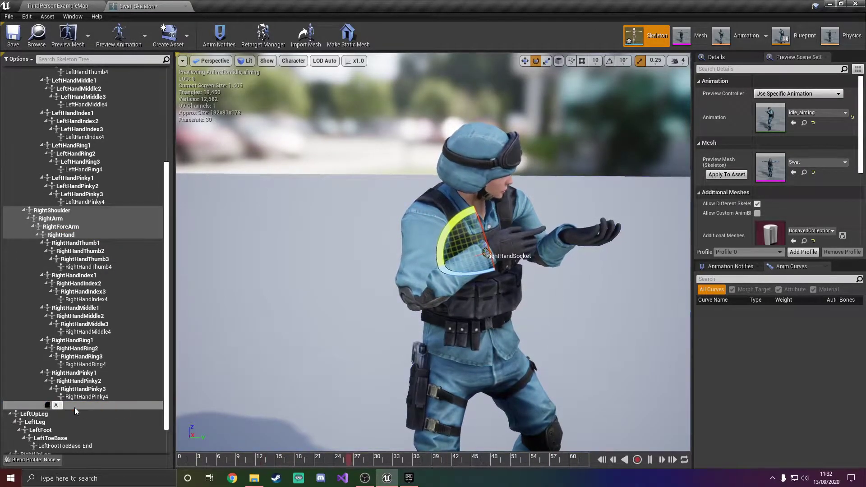
type("R4 S")
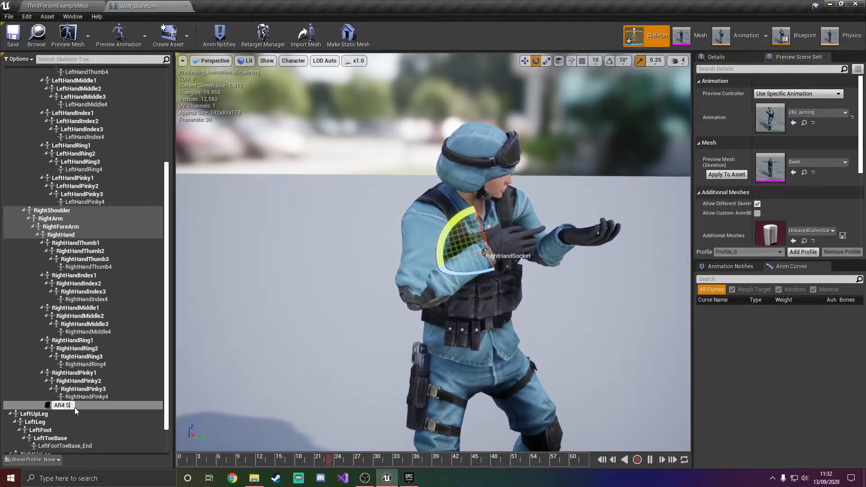
type("o")
key("BackSpace")
key("BackSpace")
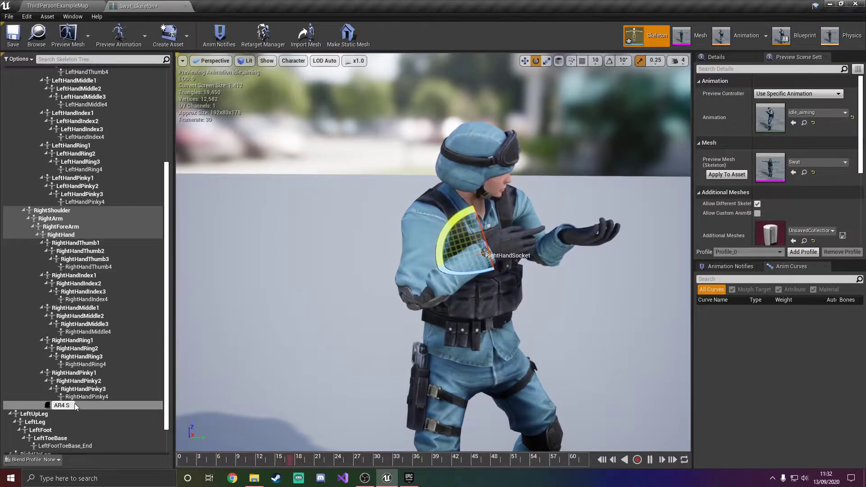
type("Socket")
key("Return")
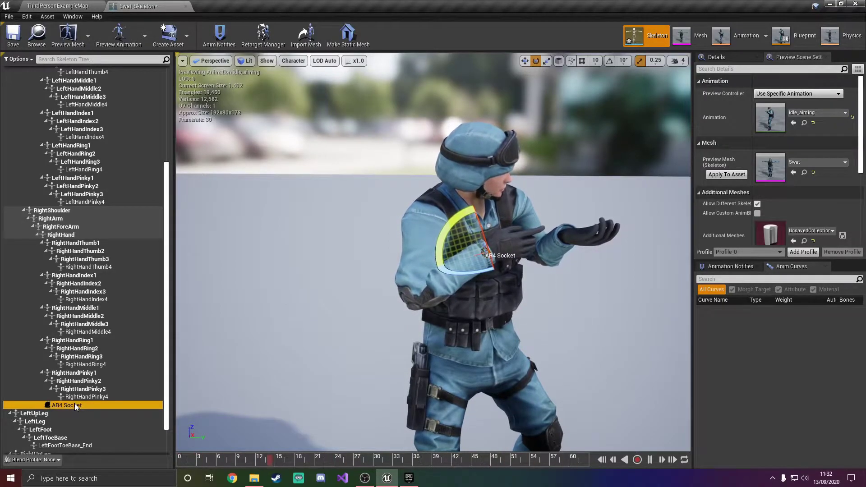
Add SK_AR4 as the preview asset on the AR4 Socket under the RightHand bone.
left_click(74, 405)
right_click(78, 406)
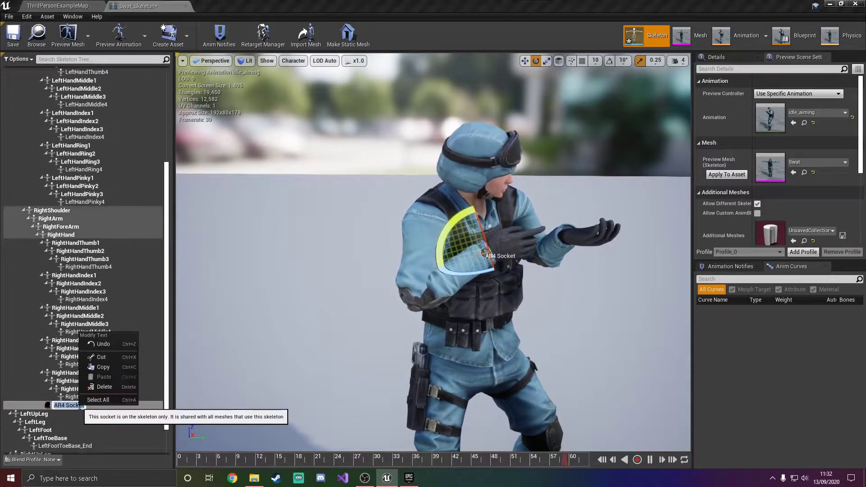
left_click(128, 407)
right_click(83, 403)
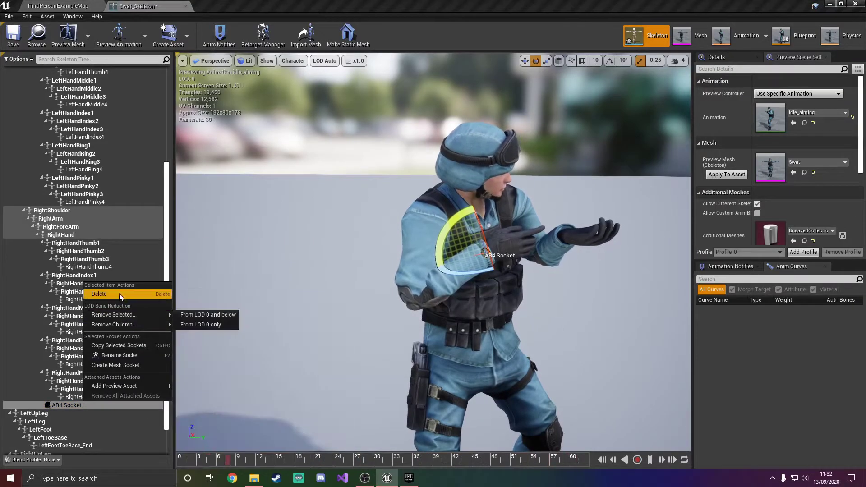
mouse_move(117, 386)
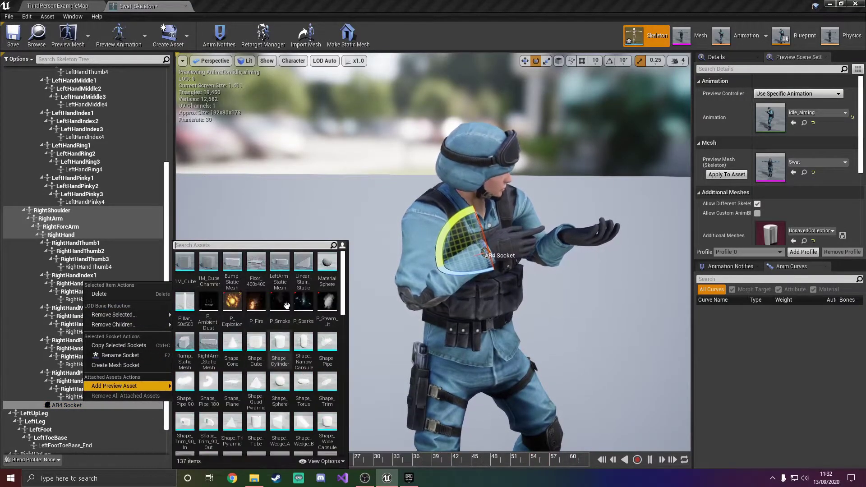
type("AR")
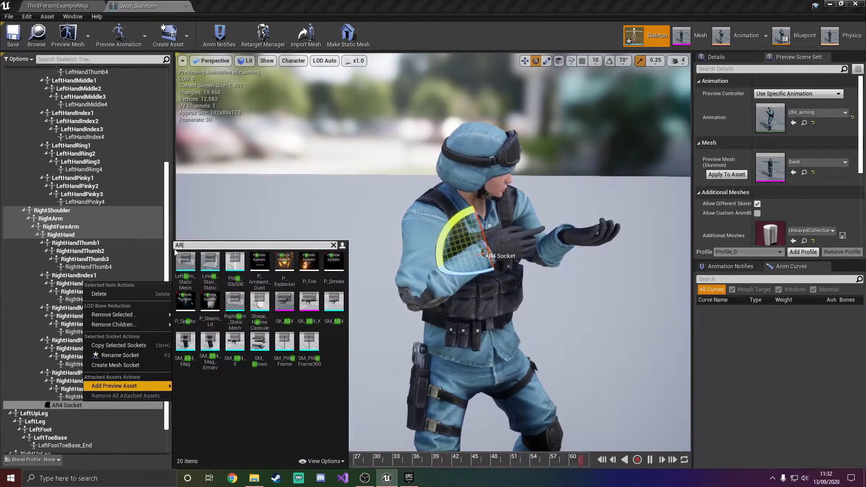
type("4")
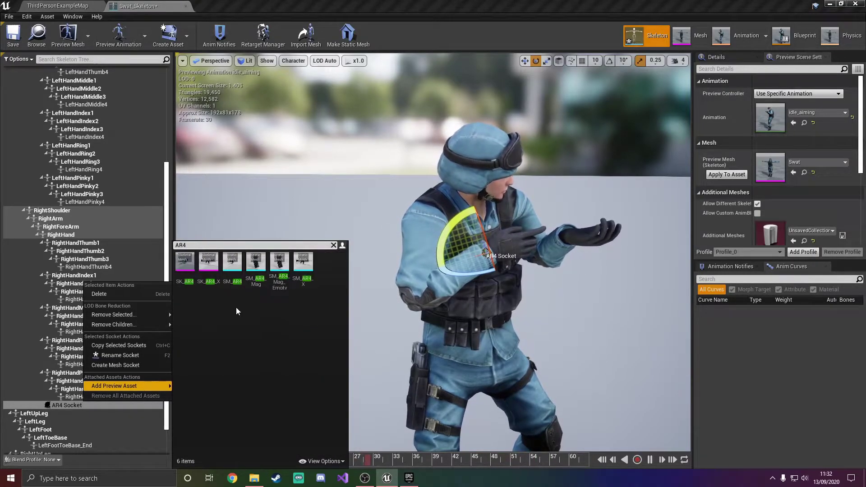
left_click(184, 282)
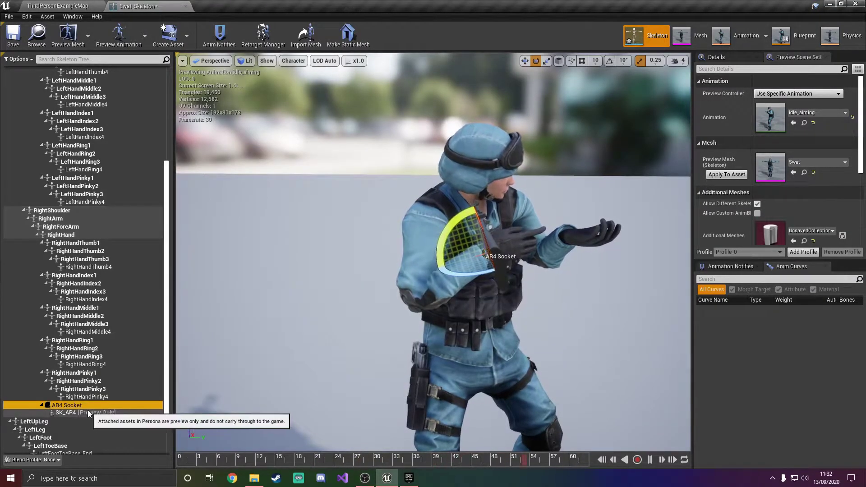
Rotate the AR4 Socket so the preview rifle stands upright with its barrel pointing forward along the character's aim.
right_click_drag(433, 252, 487, 198)
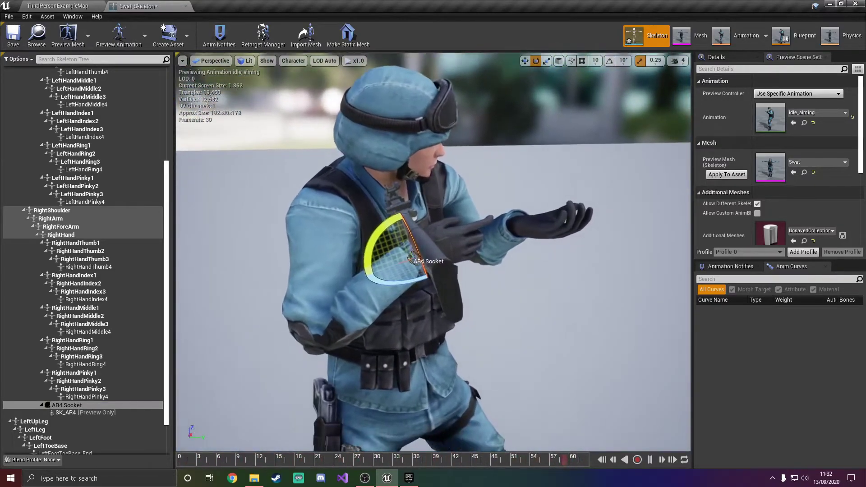
left_click(68, 405)
right_click_drag(451, 252, 387, 276)
left_click_drag(358, 273, 390, 231)
left_click_drag(322, 218, 338, 205)
right_click_drag(338, 205, 306, 212)
key("s")
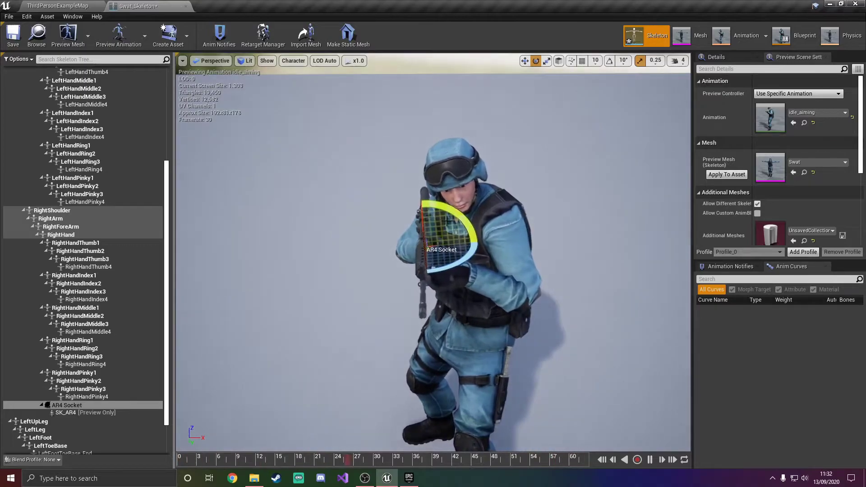
right_click_drag(447, 221, 492, 230)
key("s")
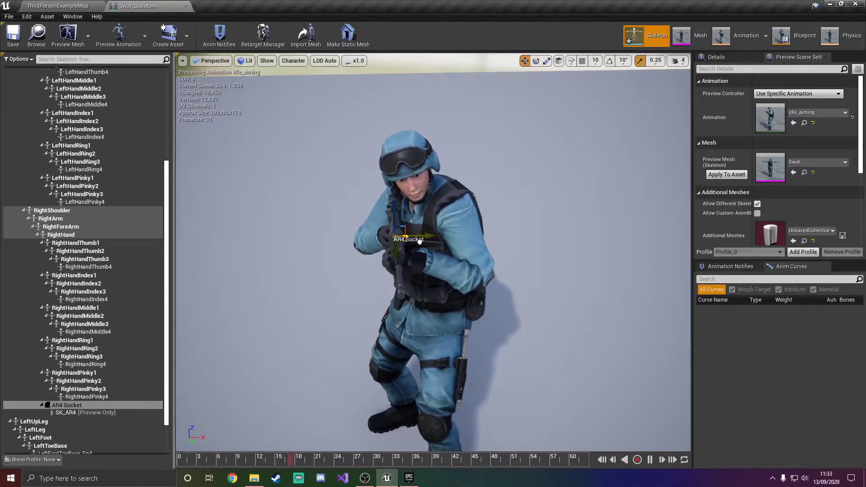
Move the AR4 Socket forward and up so the rifle lies across both of the character's hands.
key("a")
right_click_drag(419, 241, 532, 181)
key("w")
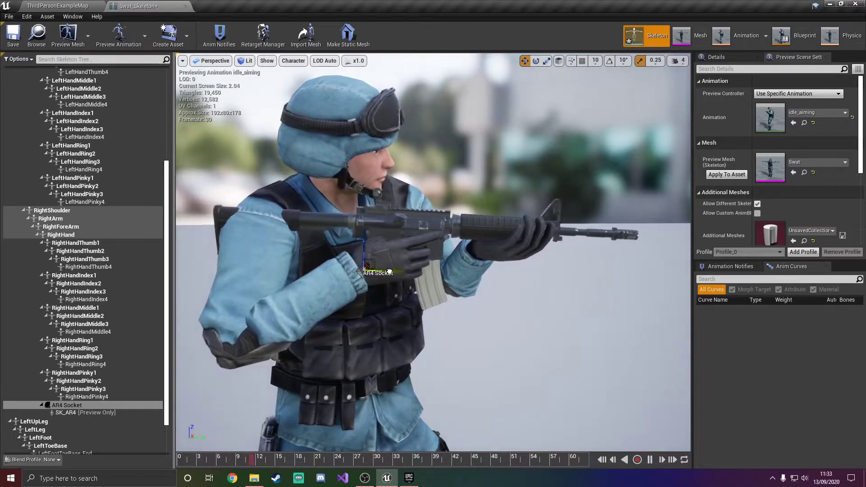
left_click_drag(389, 271, 430, 272)
left_click_drag(401, 241, 401, 221)
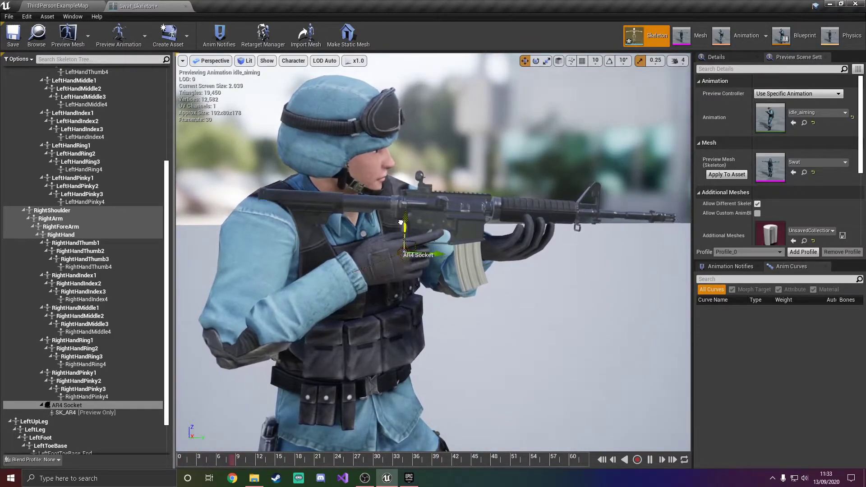
Pause the preview animation and shift the AR4 Socket slightly back and down to seat the rifle's grip in the right hand.
left_click(182, 61)
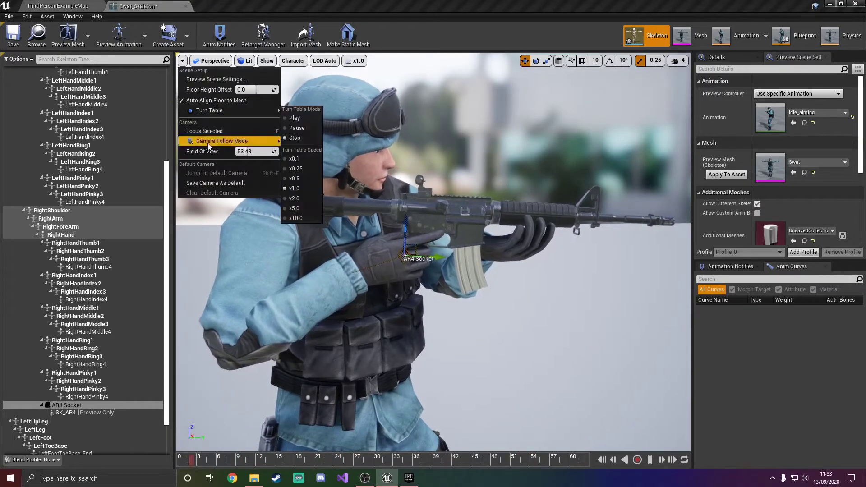
left_click(649, 461)
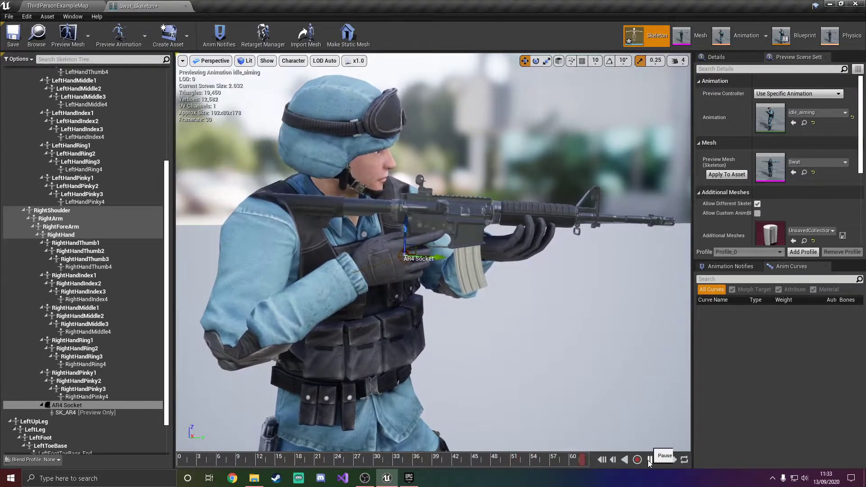
key("e")
left_click_drag(440, 255, 463, 237, "alt")
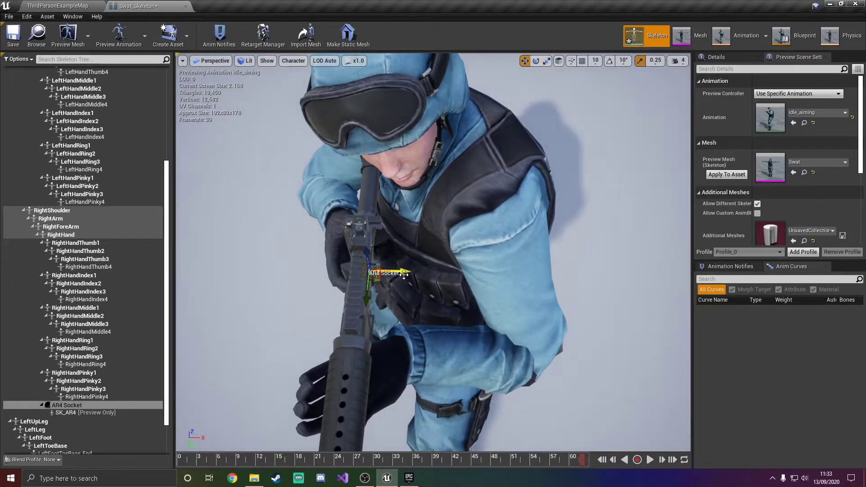
left_click_drag(408, 273, 518, 235, "alt")
right_click_drag(409, 274, 417, 205)
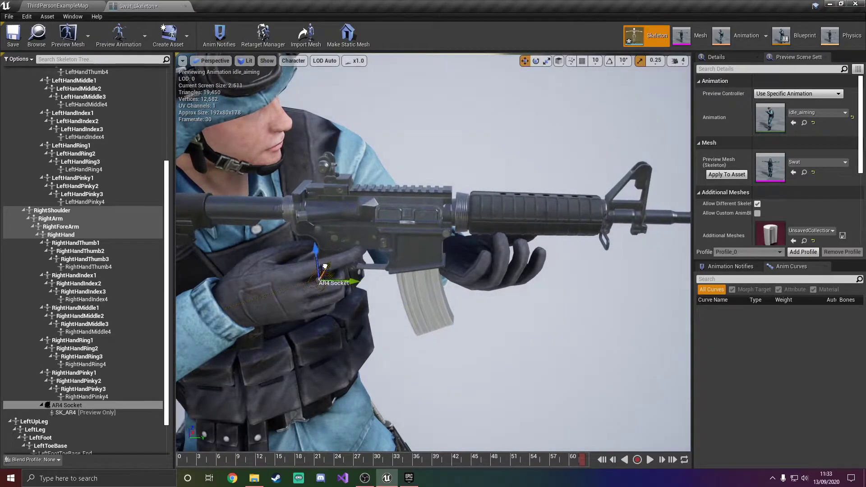
left_click_drag(325, 266, 305, 256)
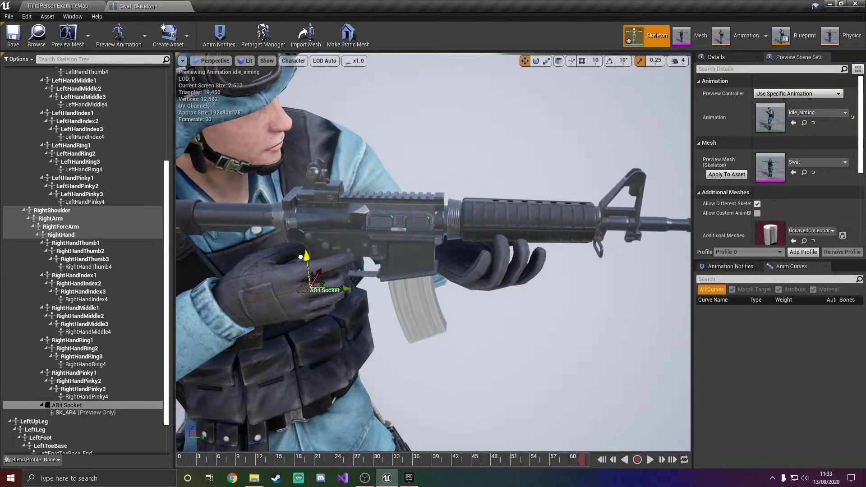
Check the rifle's fit from several angles, nudge the AR4 Socket back slightly and save the skeleton.
left_click_drag(391, 248, 518, 248, "alt")
right_click_drag(392, 248, 487, 203)
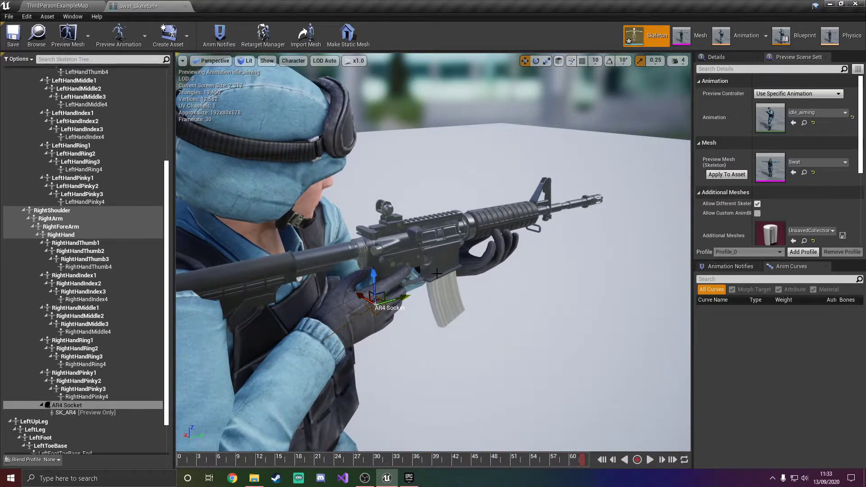
right_click_drag(481, 257, 473, 206)
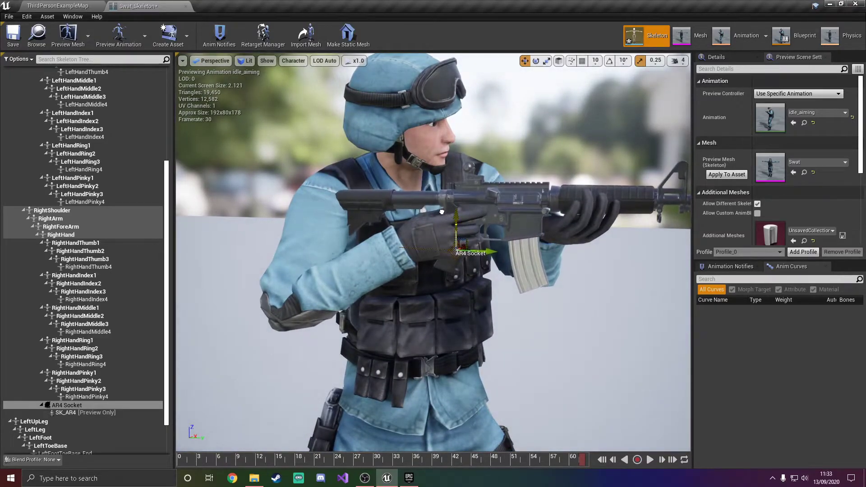
right_click_drag(433, 212, 424, 230)
right_click_drag(345, 240, 385, 154)
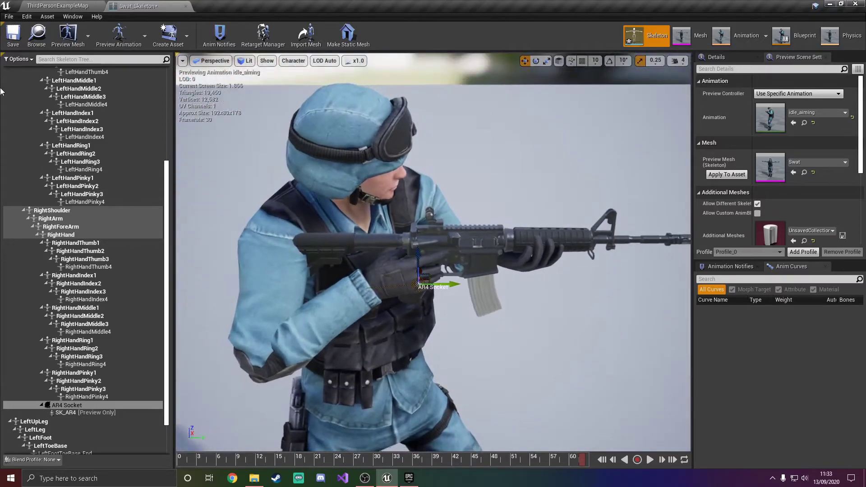
left_click(11, 34)
left_click_drag(423, 263, 438, 278)
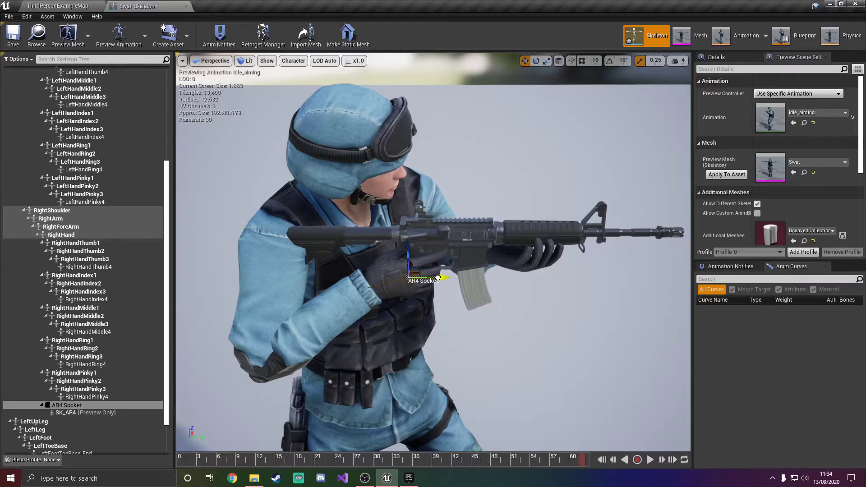
left_click(7, 35)
mouse_move(394, 211)
right_mouse_down()
mouse_move(415, 244)
mouse_move(474, 288)
mouse_move(394, 210)
right_mouse_up()
key("w")
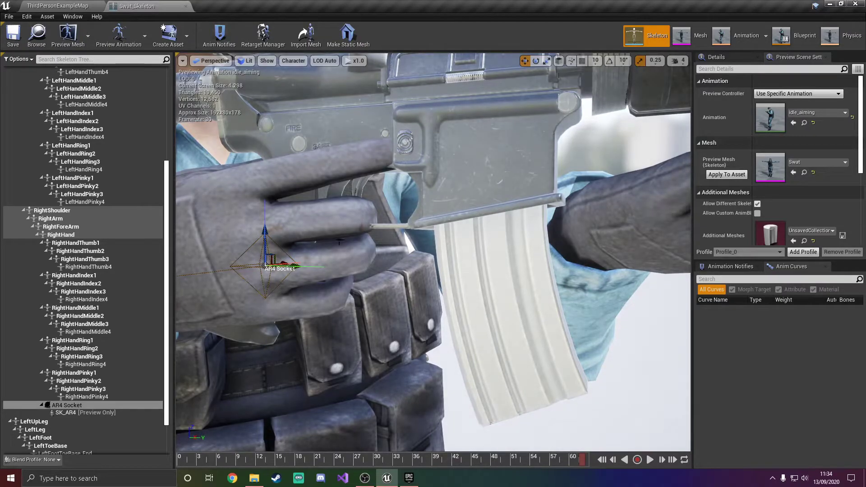
right_click_drag(363, 189, 463, 127)
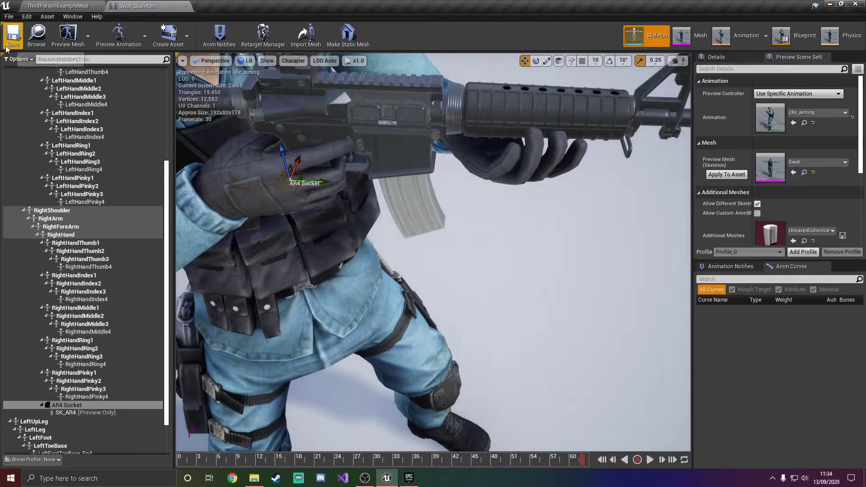
left_click(84, 404)
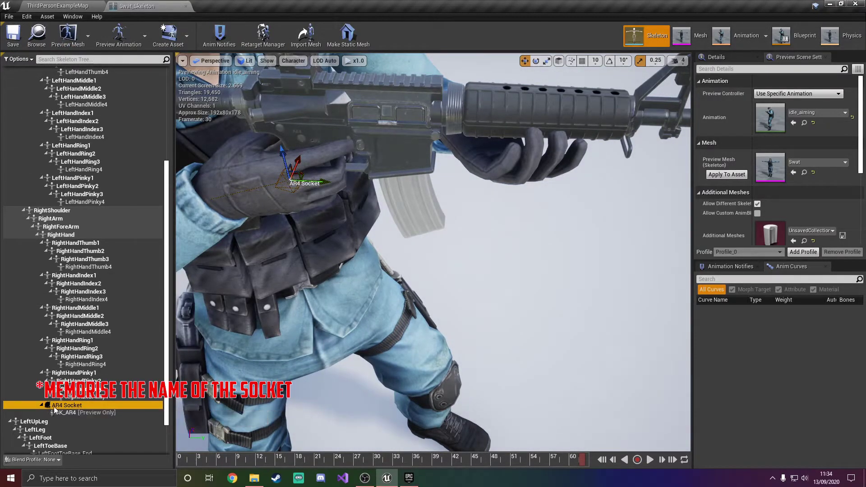
Return to the level editor and open the ThirdPersonCharacter blueprint from ThirdPersonBP/Blueprints.
left_click(66, 4)
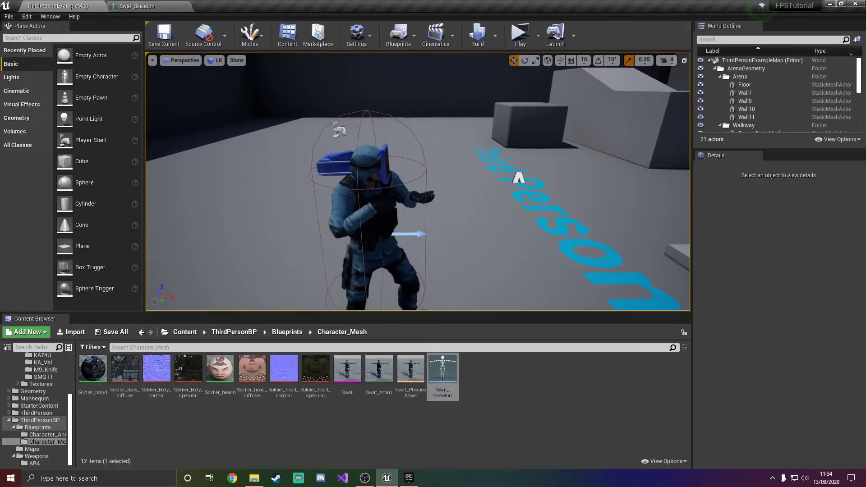
left_click(284, 333)
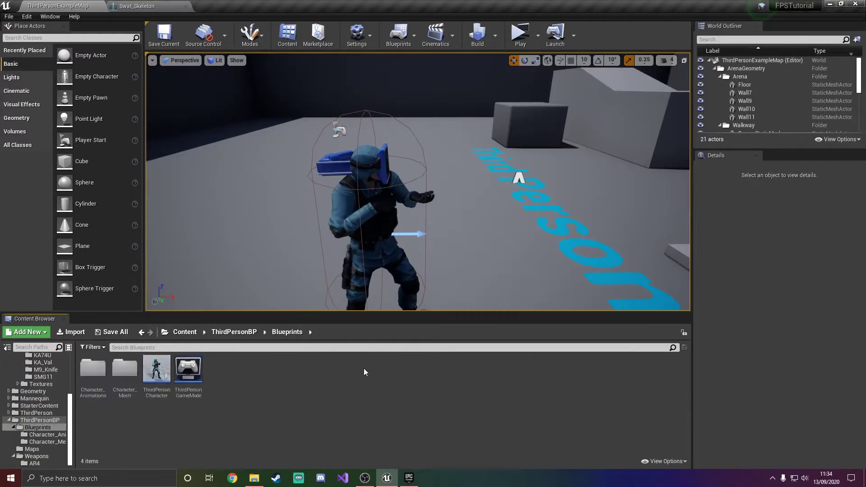
double_click(163, 383)
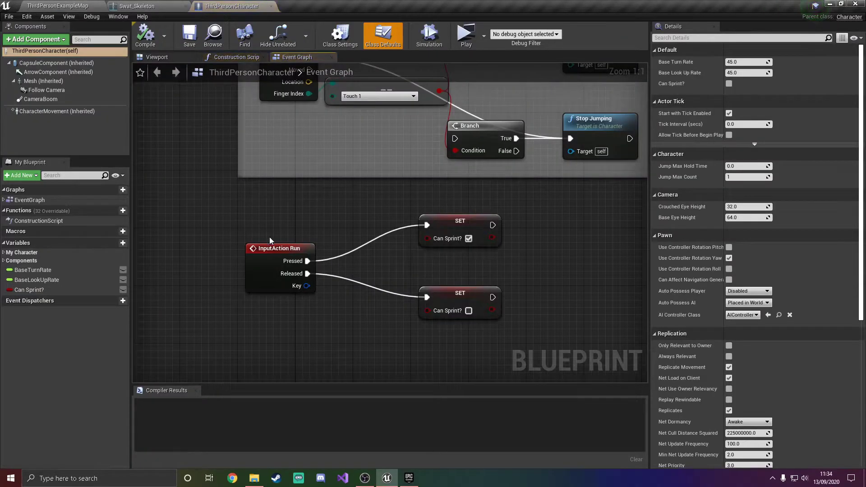
Add an Event BeginPlay node to the event graph in the empty area below the InputAction Run nodes.
right_click(260, 269)
type("beg")
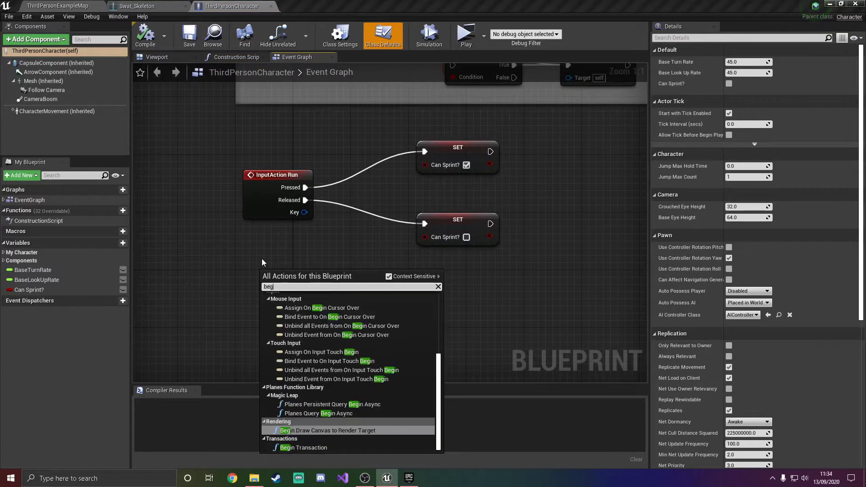
type("in pla")
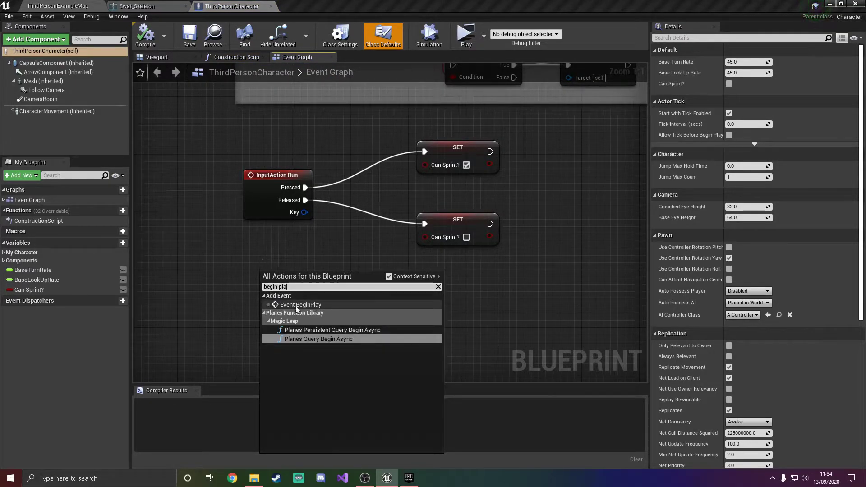
left_click(295, 306)
right_click_drag(323, 312, 337, 243)
left_click_drag(295, 206, 257, 256)
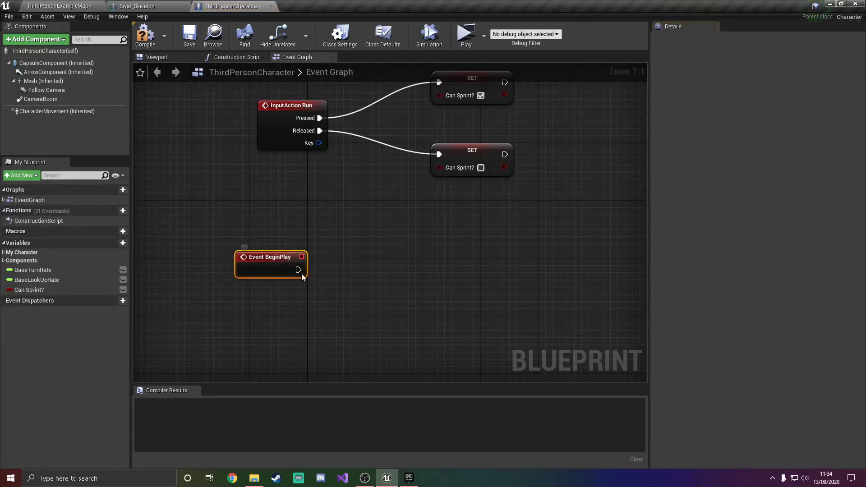
Add a Spawn Actor from Class node connected to Event BeginPlay's execution output and line it up beside the event.
left_click_drag(297, 269, 432, 265)
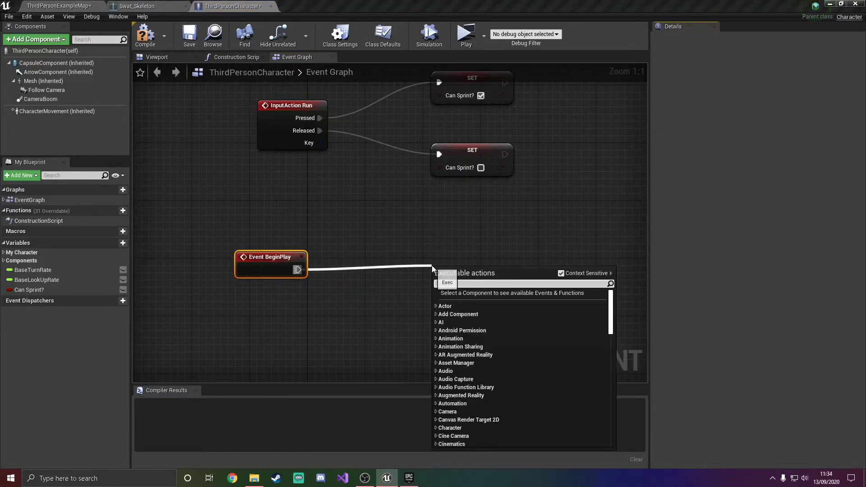
type("spawn a")
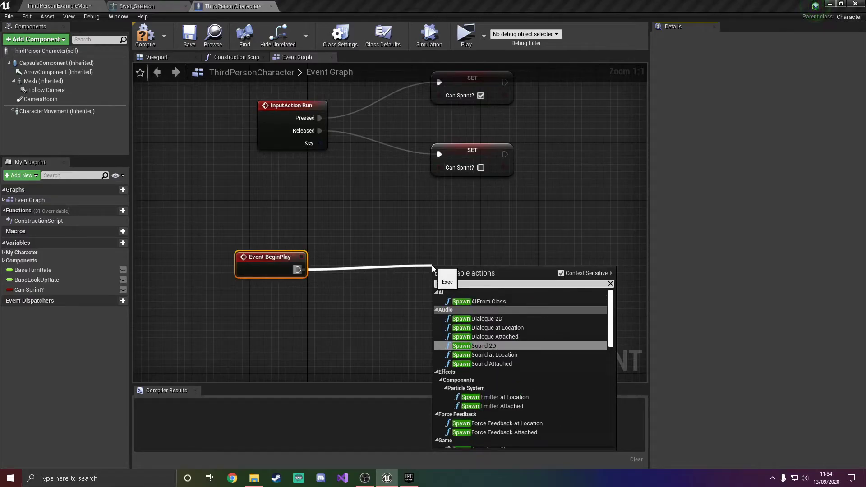
type("ctor")
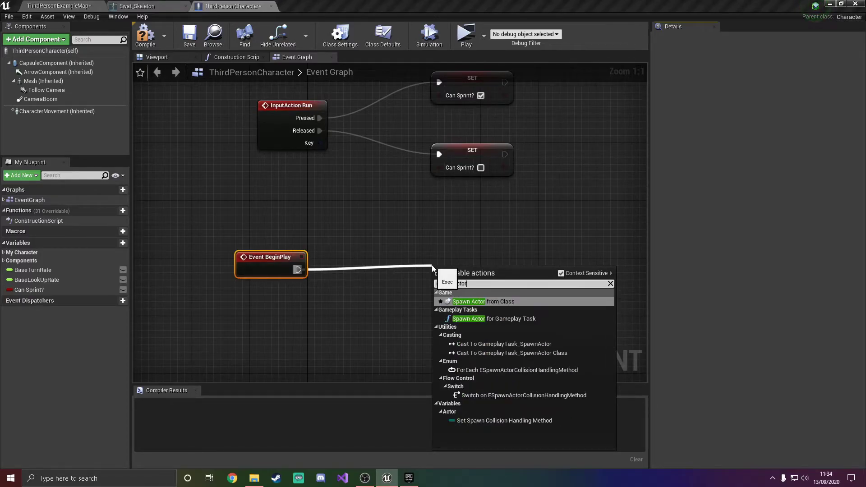
key("Return")
left_click_drag(537, 290, 537, 276)
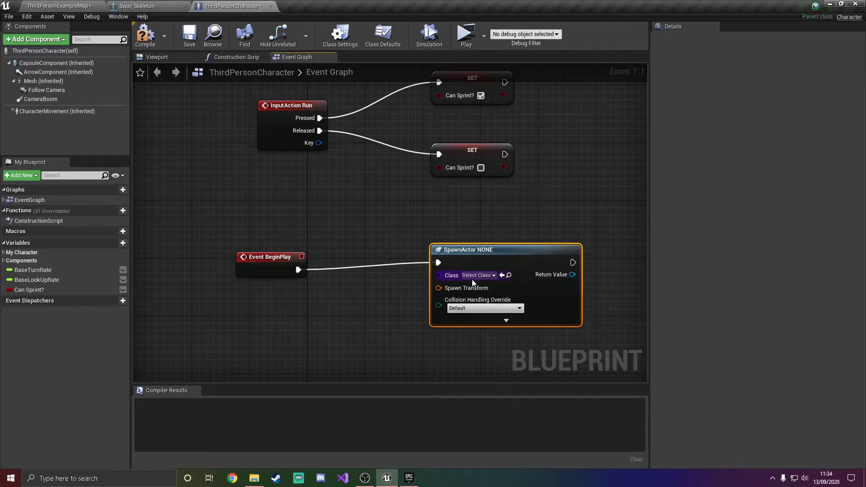
Pick the AR4_Base blueprint in the Weapons/AR4 folder and assign it as the Spawn Actor node's class in ThirdPersonCharacter.
left_click(55, 6)
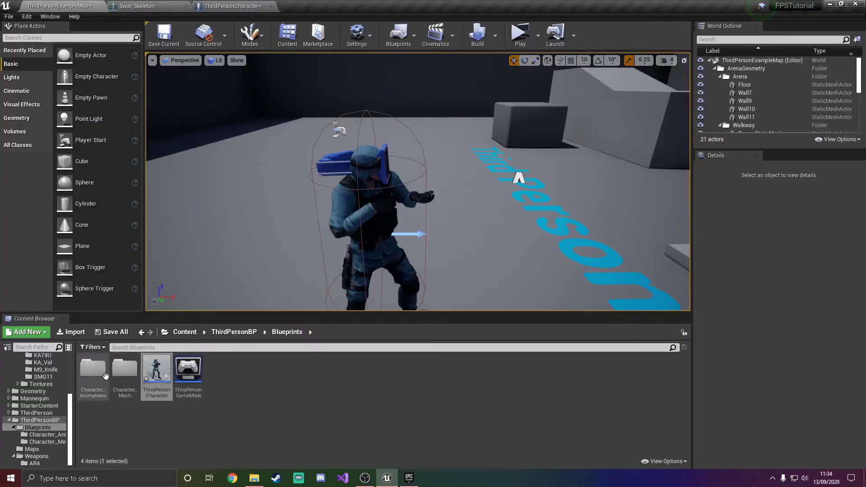
left_click(253, 335)
double_click(96, 375)
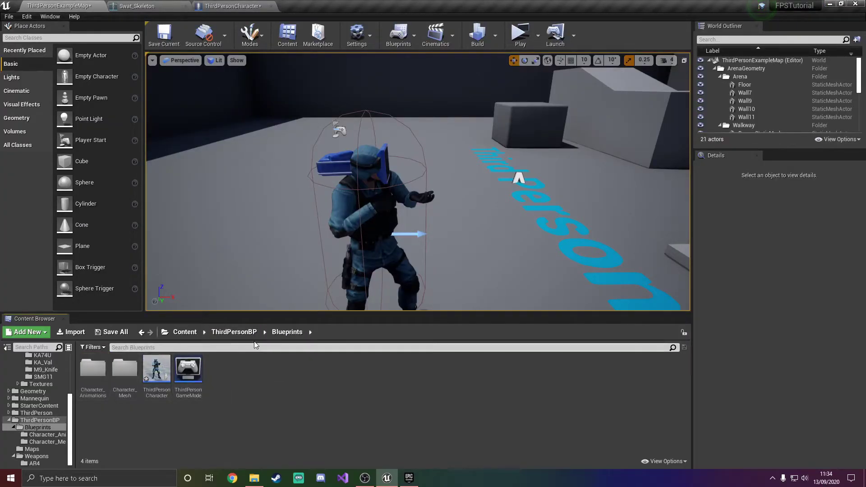
left_click(240, 333)
double_click(156, 368)
double_click(93, 368)
left_click(85, 367)
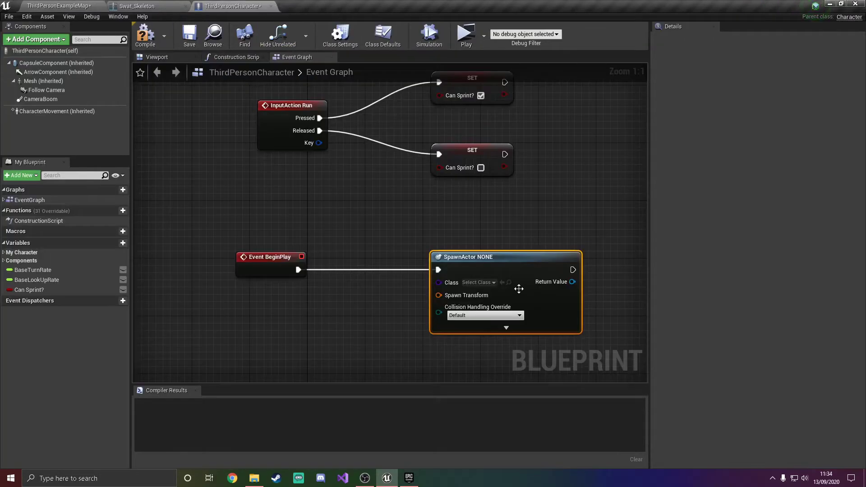
left_click(501, 283)
Add a Make Transform node feeding the Spawn Transform input of SpawnActor AR4 Base and place it below Event BeginPlay.
right_click_drag(501, 284, 590, 239)
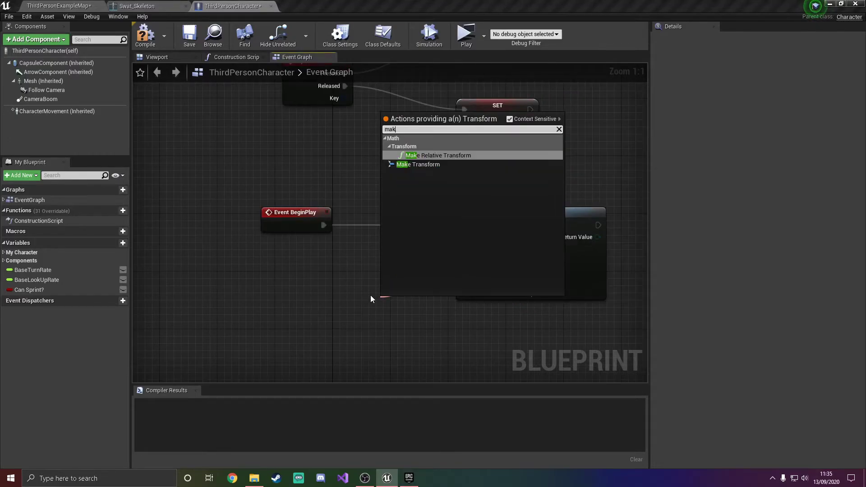
type("e tra")
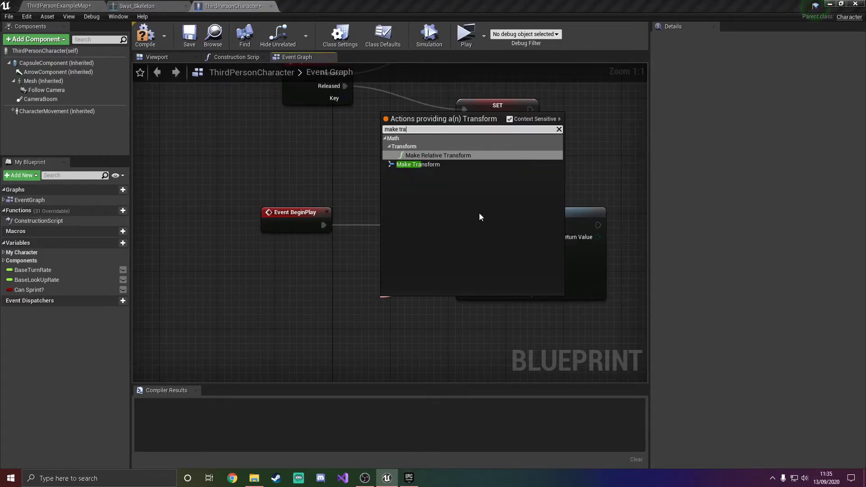
left_click(433, 165)
left_click_drag(445, 298, 337, 261)
Promote the Return Value of SpawnActor AR4 Base to a variable named AR4 Weapon.
right_click_drag(574, 248, 368, 253)
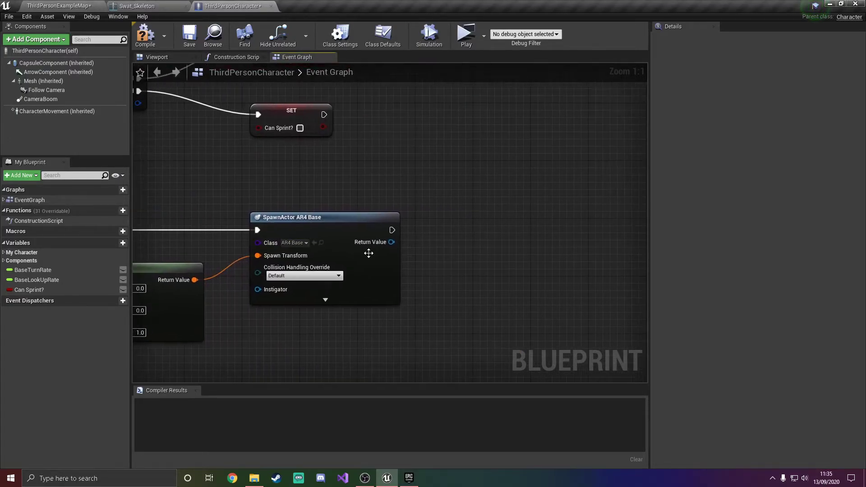
left_click_drag(390, 242, 464, 246)
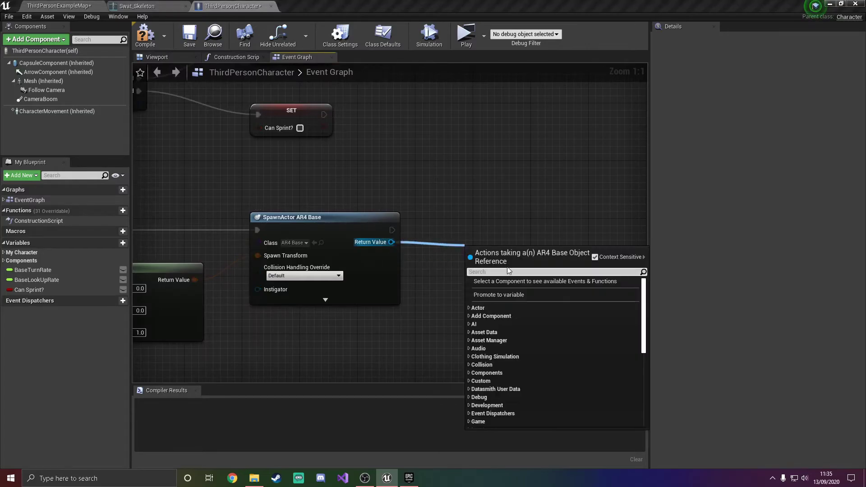
left_click(509, 293)
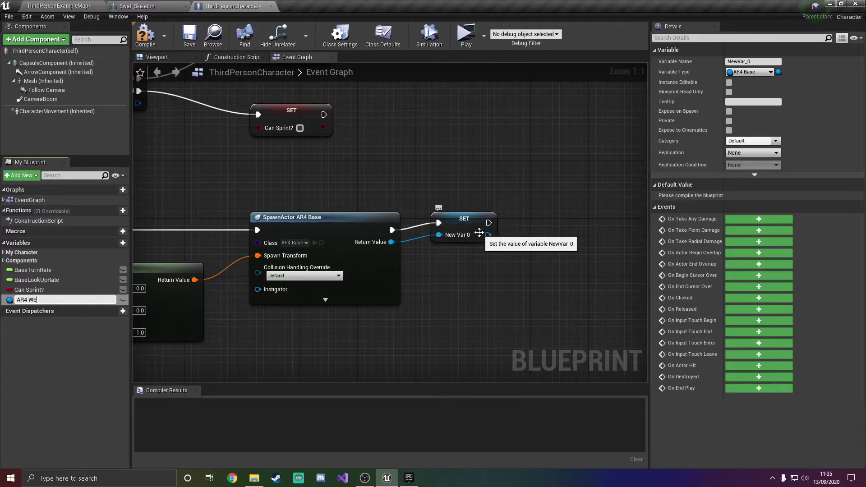
type("AR4 Weapon")
key("Return")
Add an AttachActorToComponent node with AR4 Weapon as its target and the character's Mesh as its parent.
left_click_drag(473, 224, 540, 237)
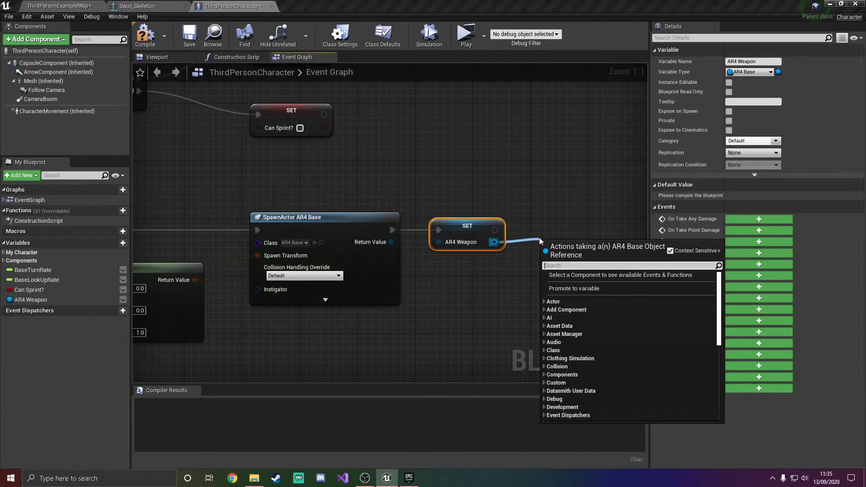
type("attacxk")
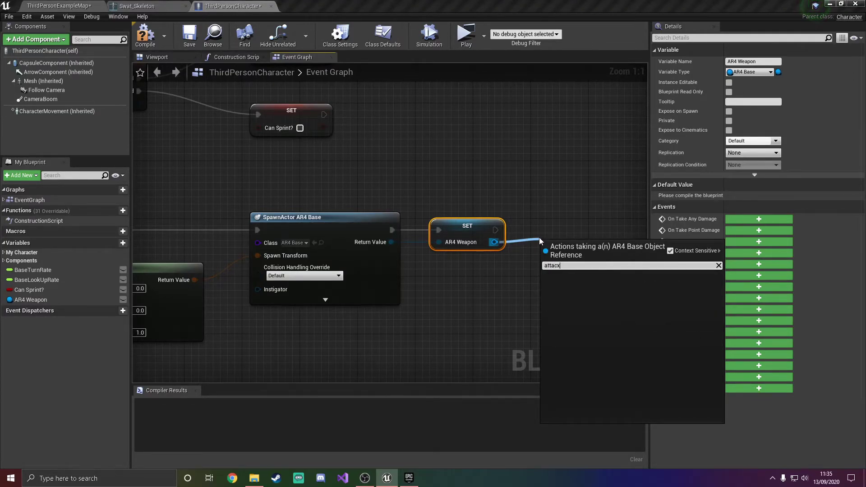
key("BackSpace")
key("BackSpace")
type("h c")
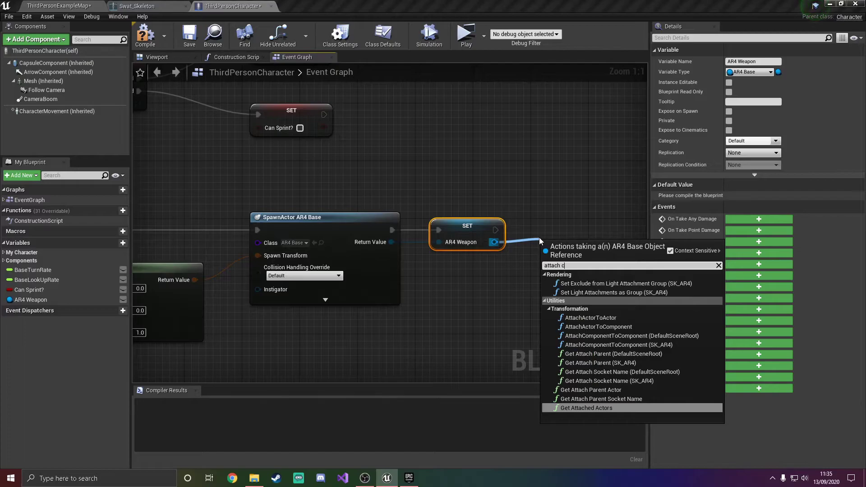
type("om")
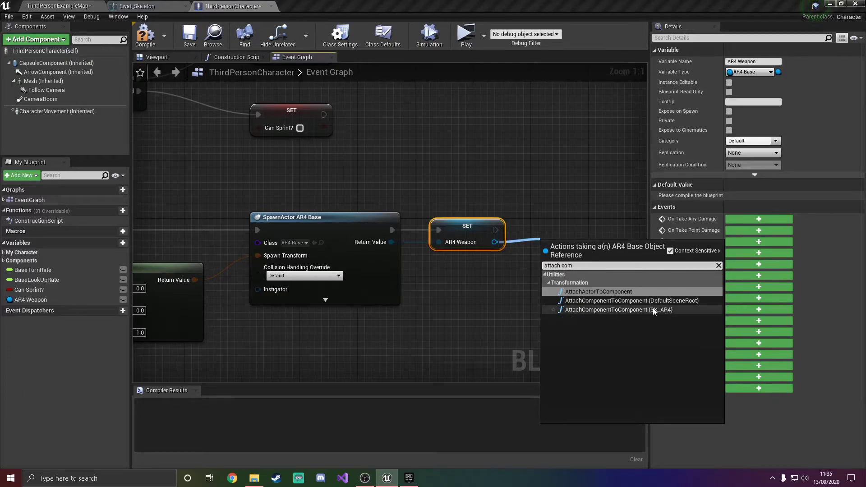
left_click(604, 290)
right_click_drag(590, 221, 464, 201)
left_click_drag(476, 257, 506, 223)
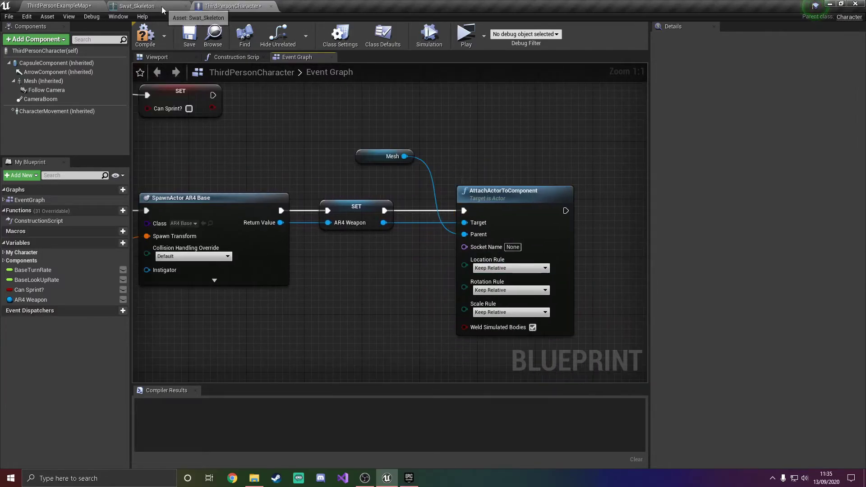
Copy the AR4 Socket name from the Swat skeleton into the Socket Name of the AttachActorToComponent node.
left_click(162, 7)
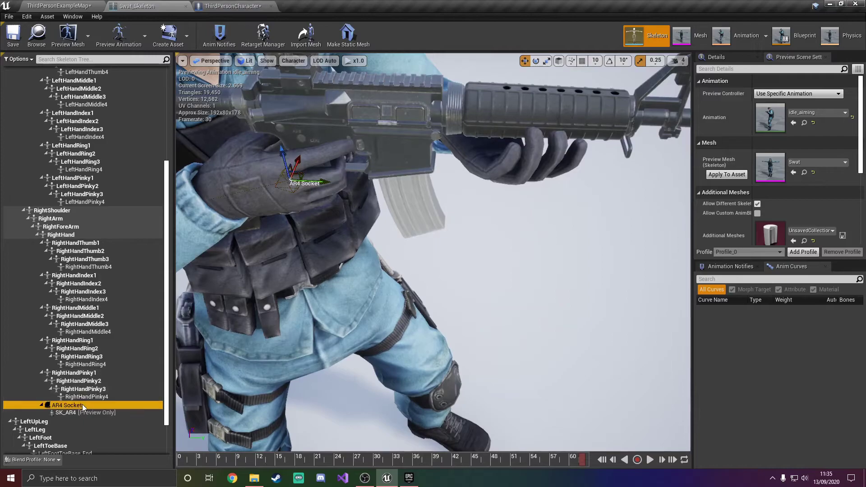
left_click(203, 6)
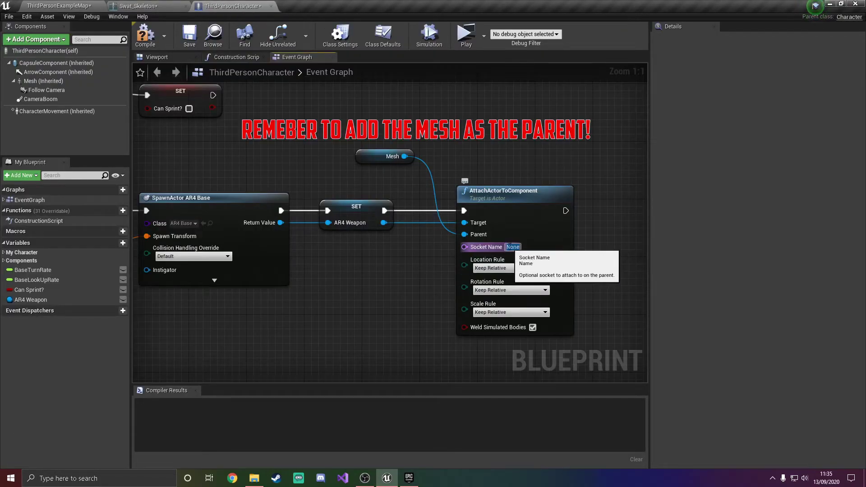
scroll(388, 282, "down", 2)
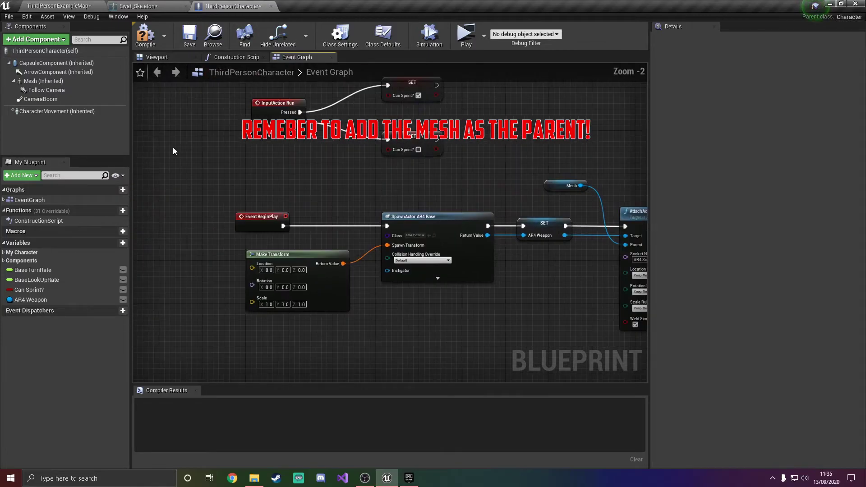
Compile the ThirdPersonCharacter blueprint, play-test how the rifle sits in the hands while moving, and end the preview.
left_click(146, 37)
key("alt+p")
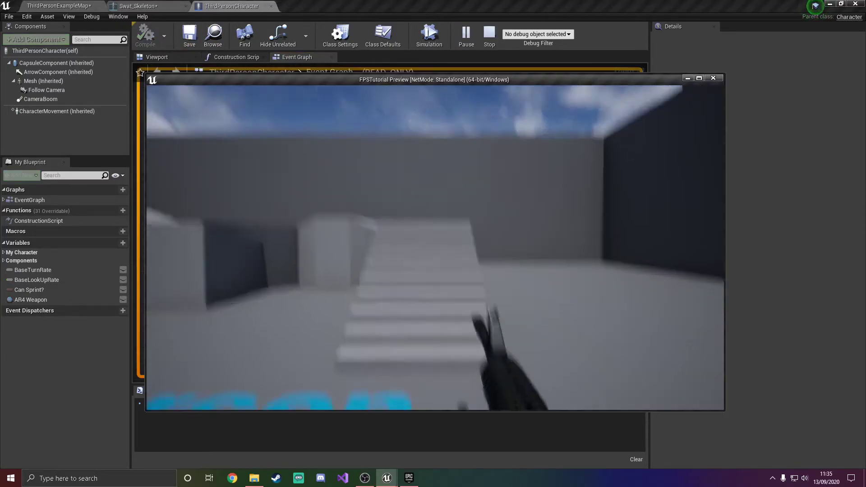
key("w")
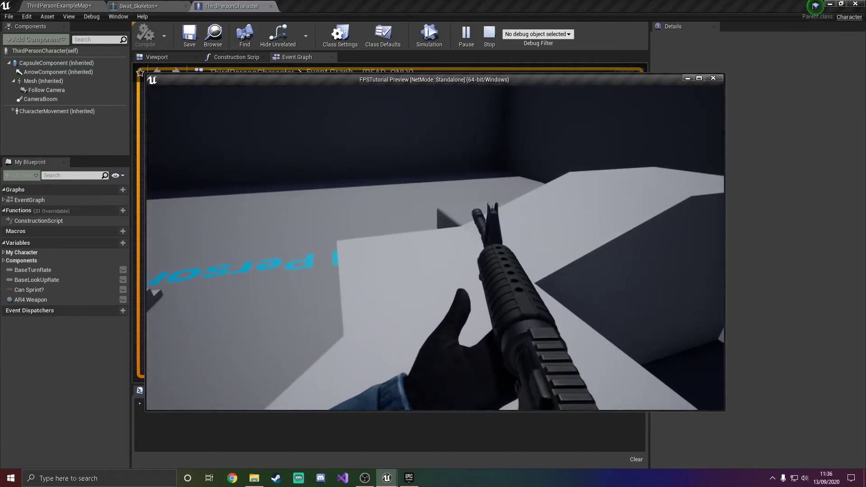
key("w")
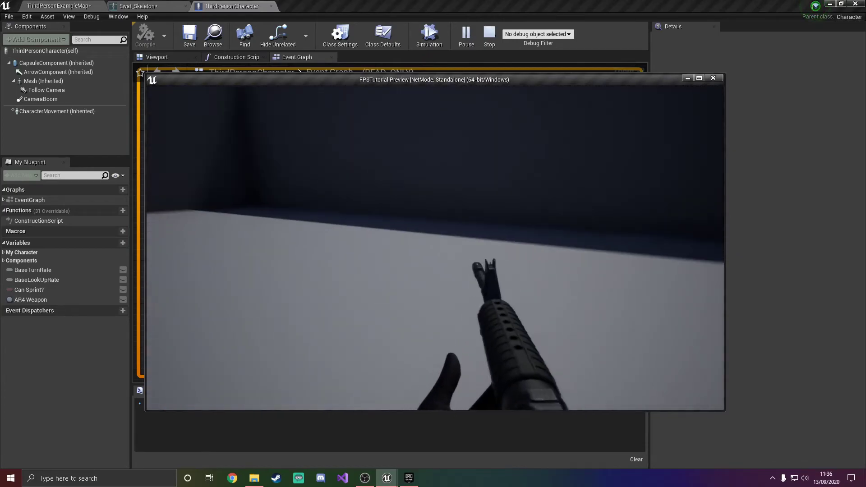
key("Escape")
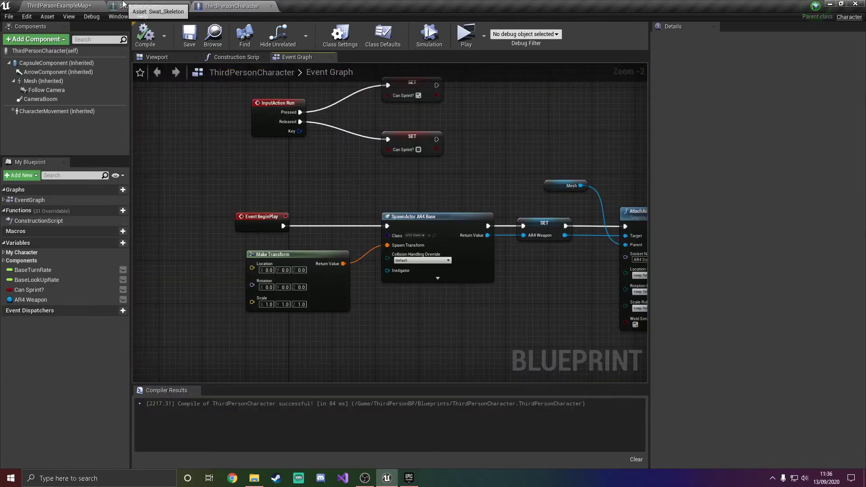
Rotate the AR4 Socket slightly on the Swat skeleton to realign the rifle, and save the skeleton.
left_click(124, 5)
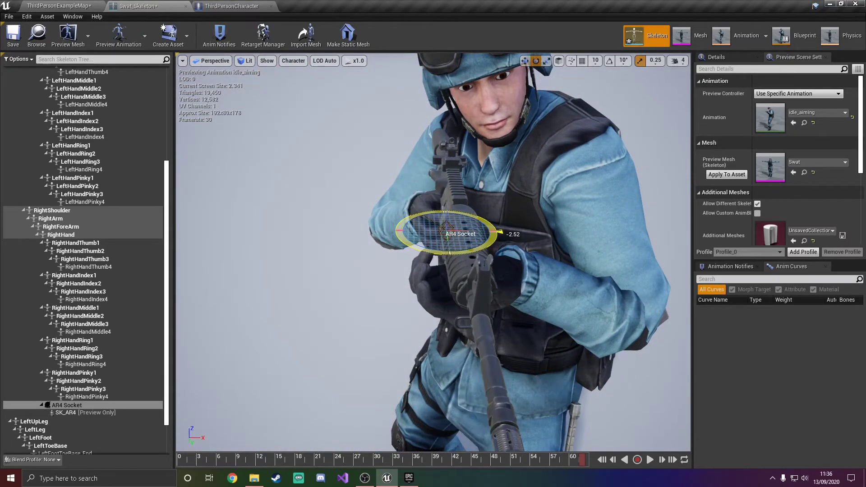
mouse_move(458, 215)
left_mouse_down("alt")
mouse_move(361, 215)
mouse_move(492, 212)
mouse_move(467, 212)
left_mouse_up("alt")
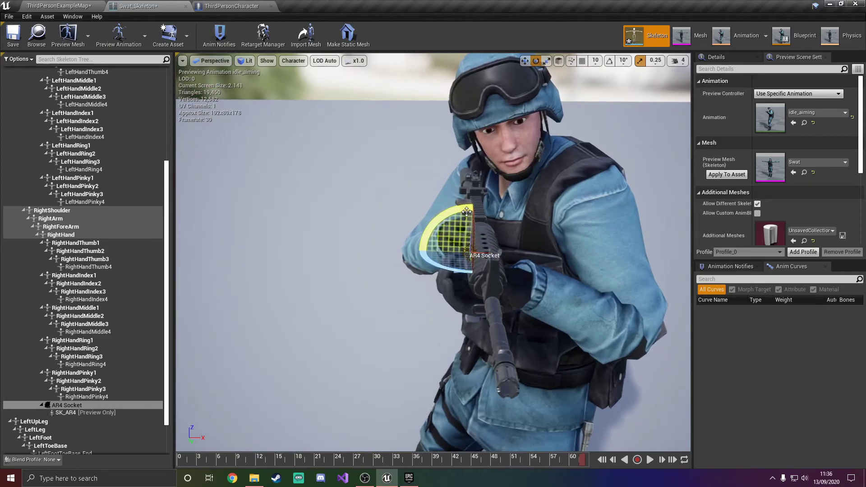
Play the level from the level editor and walk around to check the rifle's alignment in the character's hands.
left_click(59, 6)
left_click(526, 57)
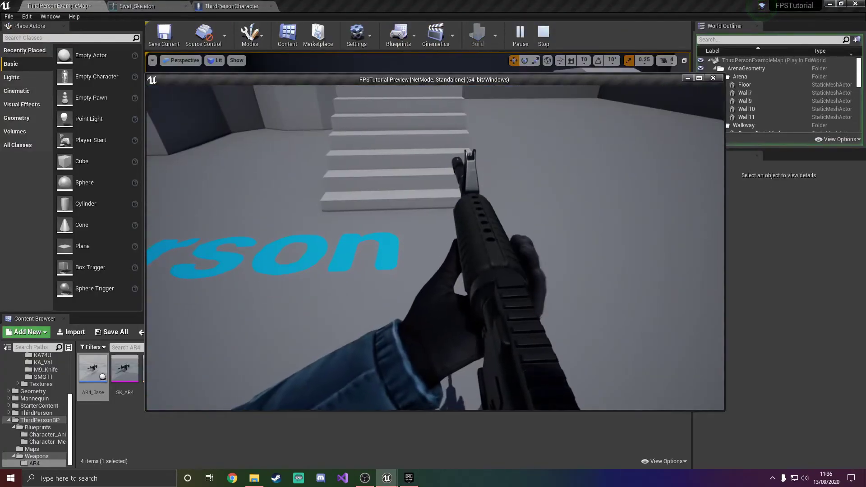
key("w")
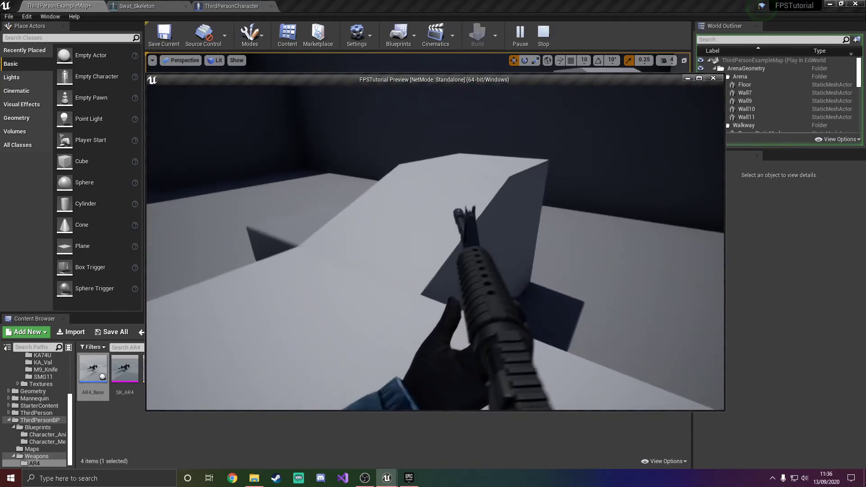
key("w")
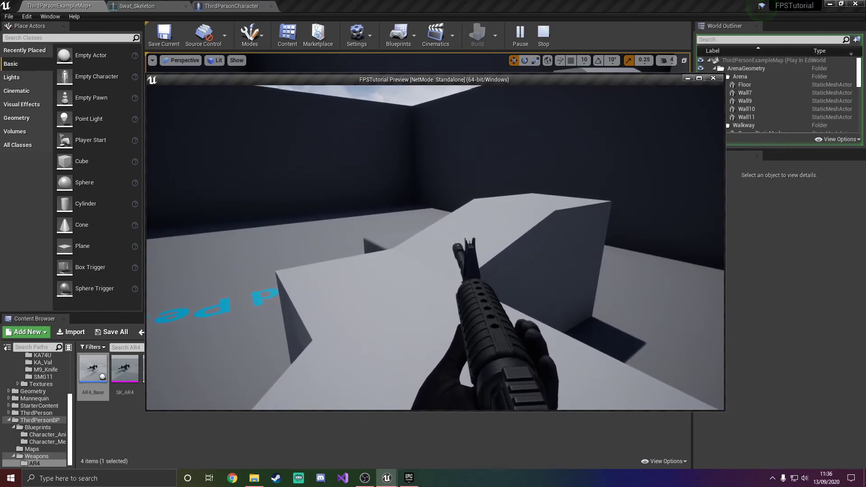
key("w")
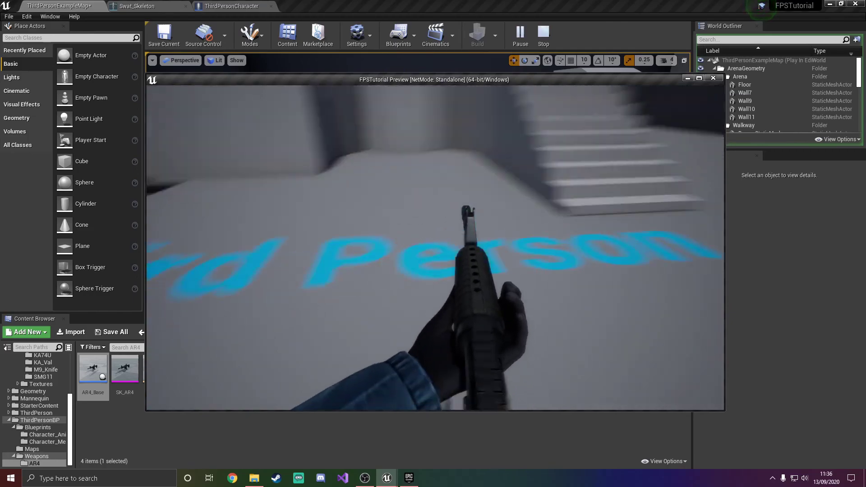
key("w")
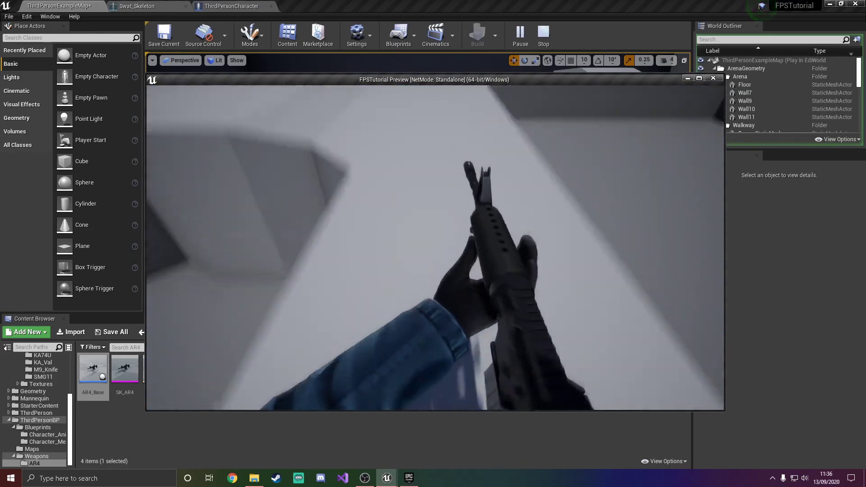